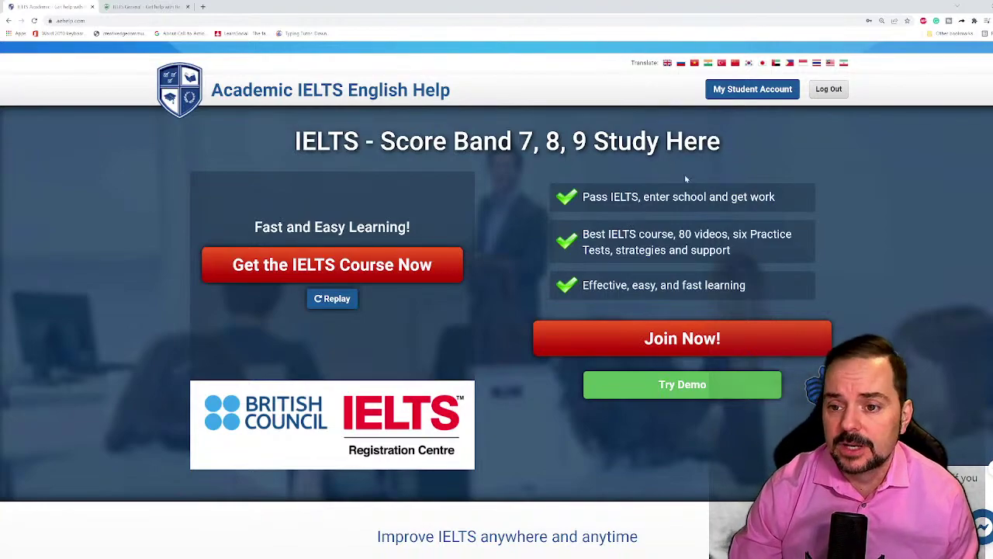
Enlarge the Academic IELTS English Help page and open the student account.
key("ctrl+plus")
key("ctrl+plus")
key("ctrl+plus")
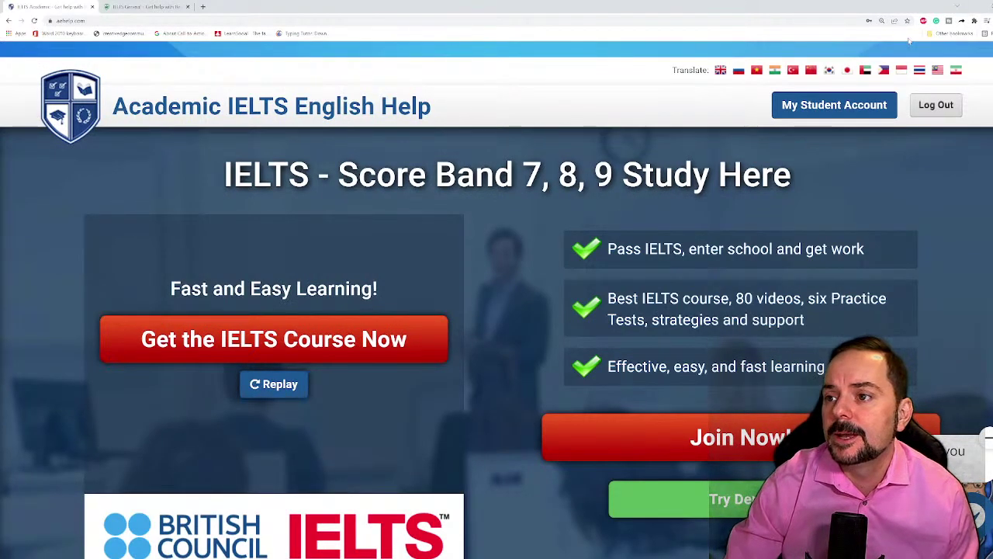
left_click(790, 111)
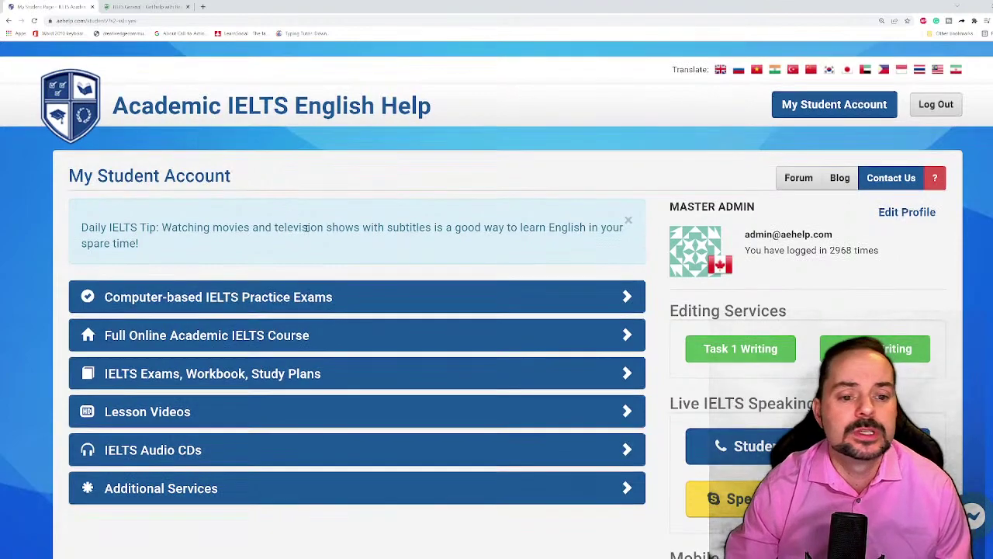
Start Student Partner Speaking from the Live IELTS Speaking section and accept the fair usage policy and liability waiver.
scroll(306, 228, "down", 2)
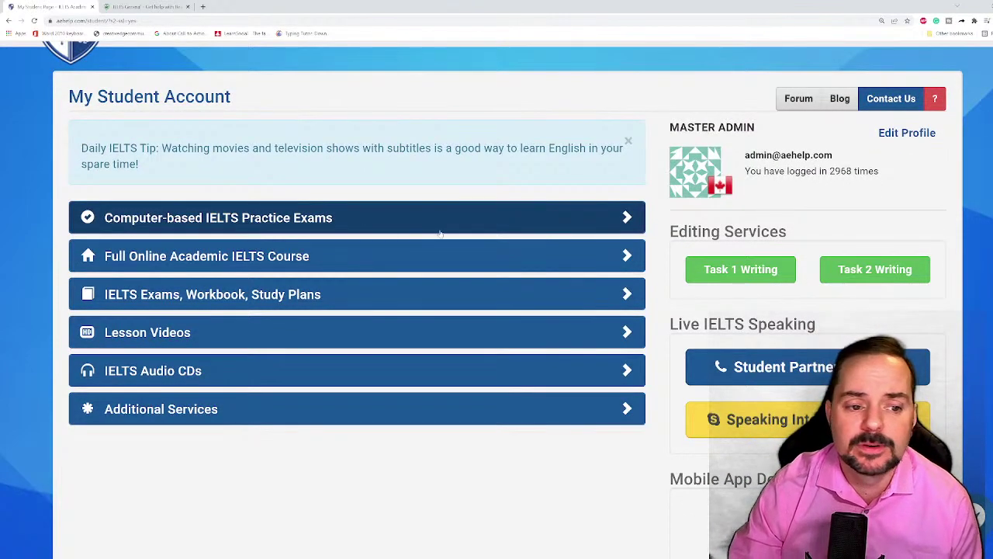
scroll(466, 235, "down", 2)
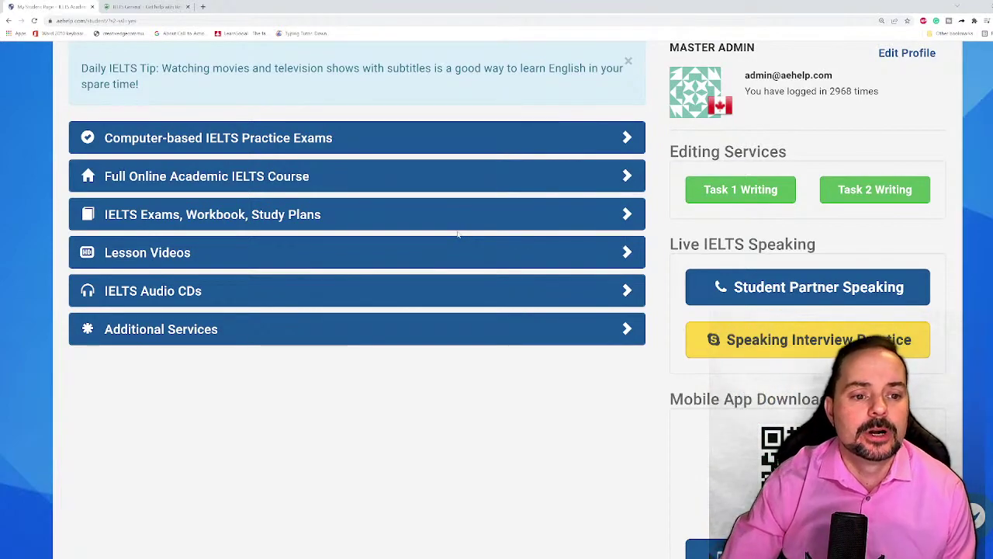
scroll(458, 235, "up", 1)
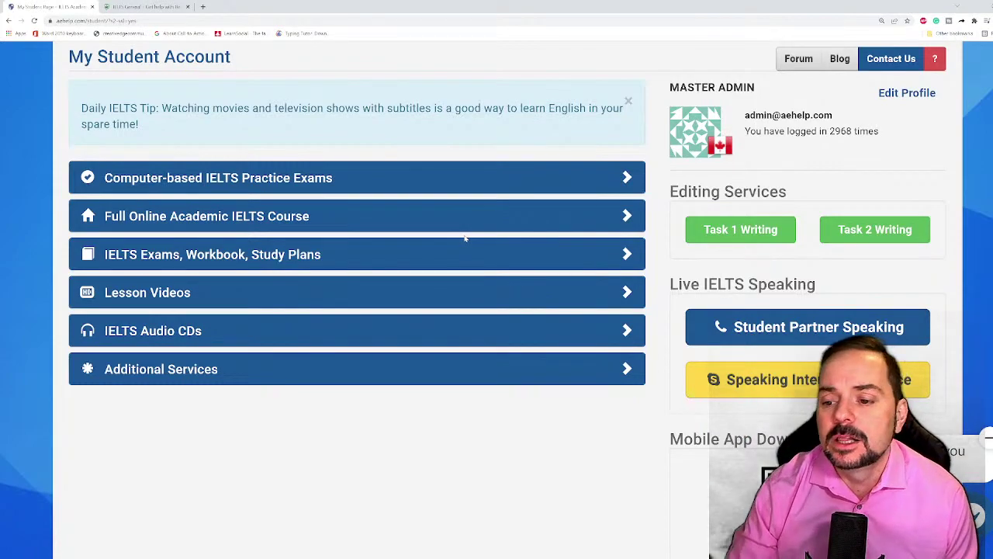
left_click(753, 337)
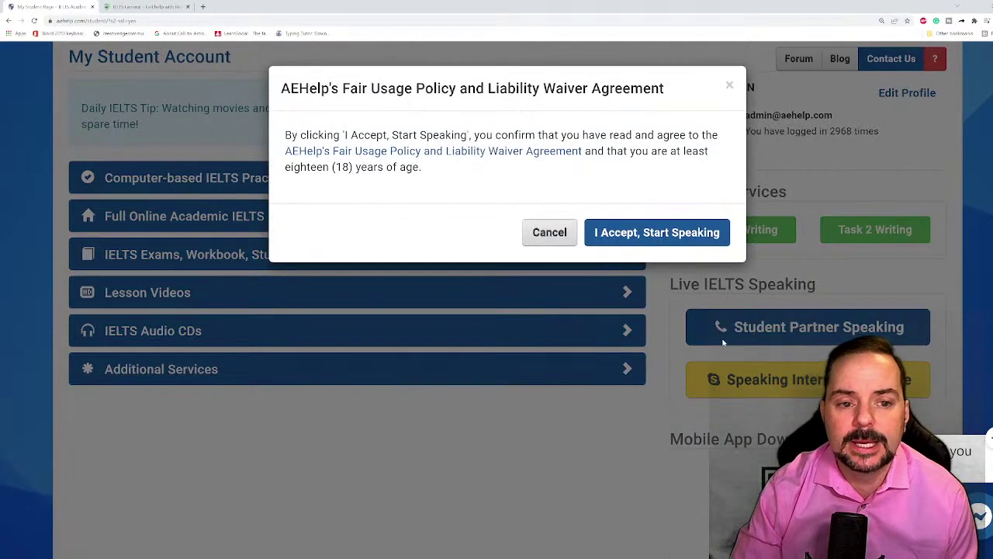
left_click(637, 232)
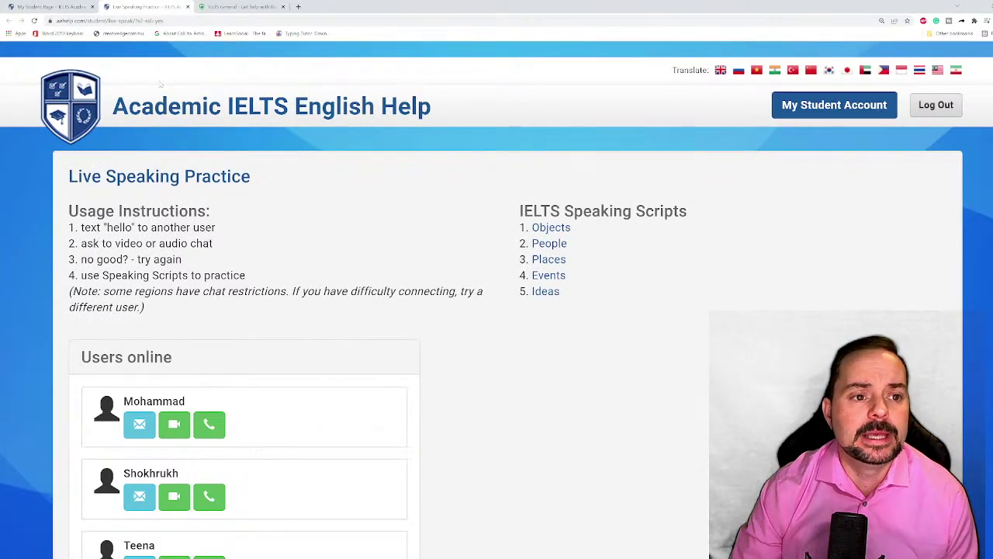
Look through the online users on the Live Speaking Practice page for someone with an unread message.
scroll(497, 299, "down", 1)
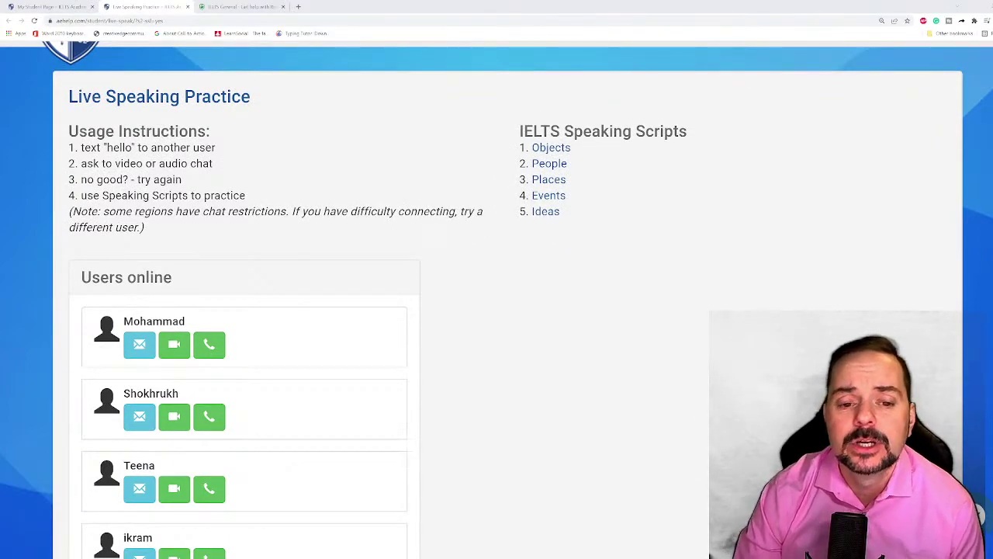
scroll(232, 326, "down", 1)
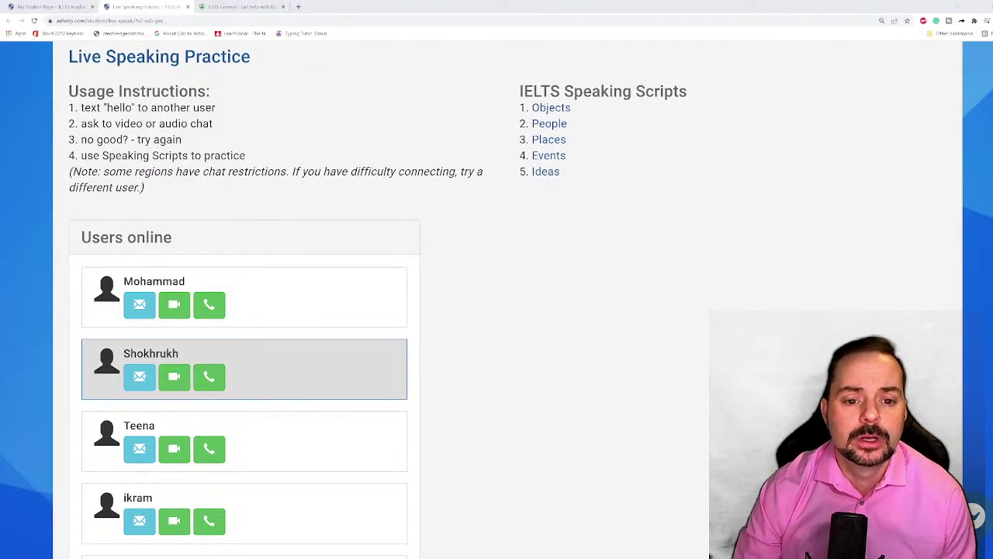
scroll(244, 365, "down", 1)
scroll(244, 365, "down", 1)
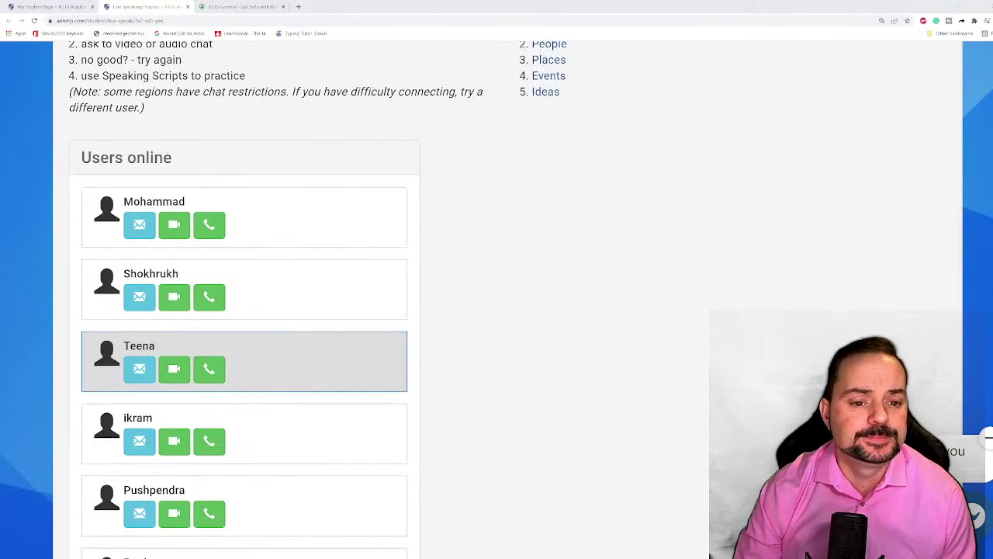
scroll(243, 372, "down", 2)
scroll(243, 373, "down", 1)
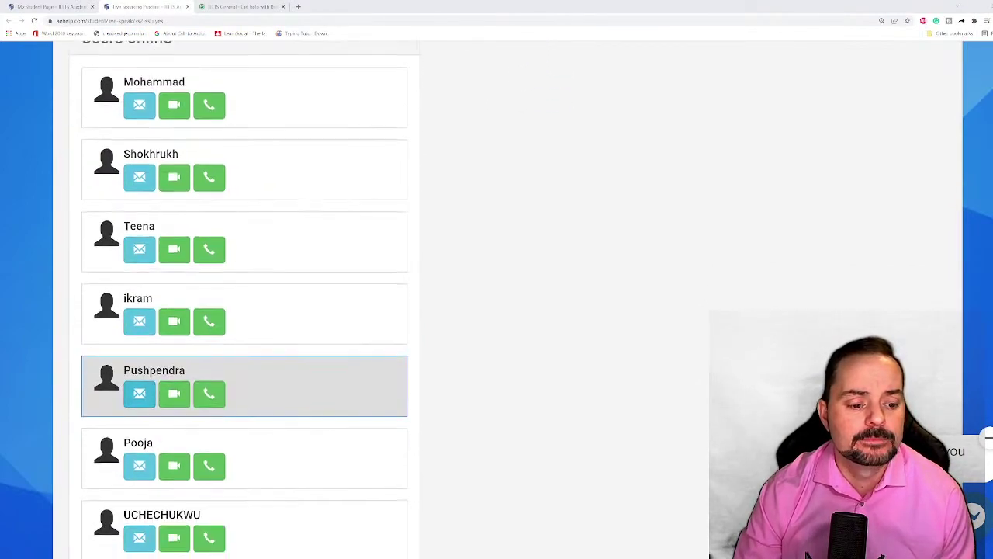
scroll(244, 380, "down", 1)
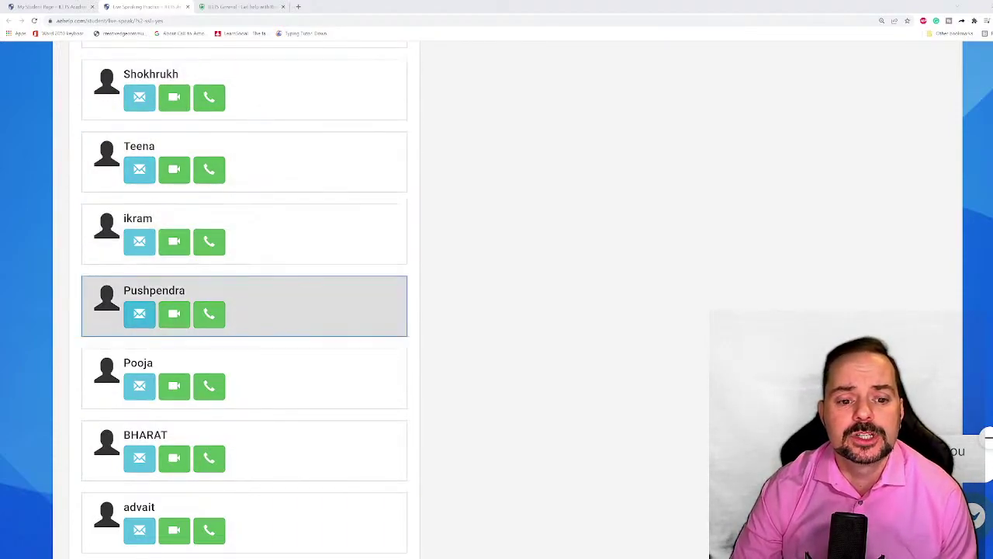
scroll(244, 284, "down", 1)
scroll(244, 283, "down", 1)
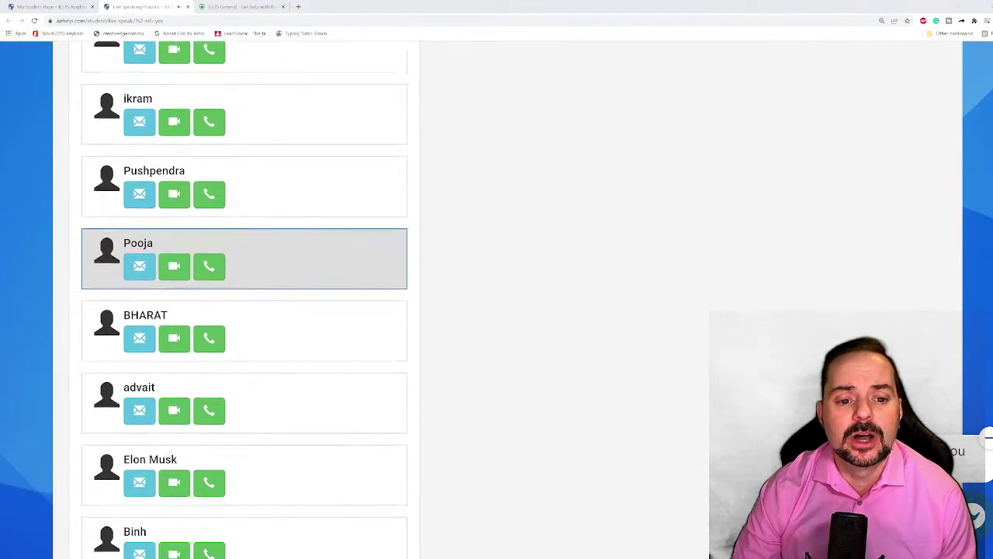
scroll(245, 275, "down", 9)
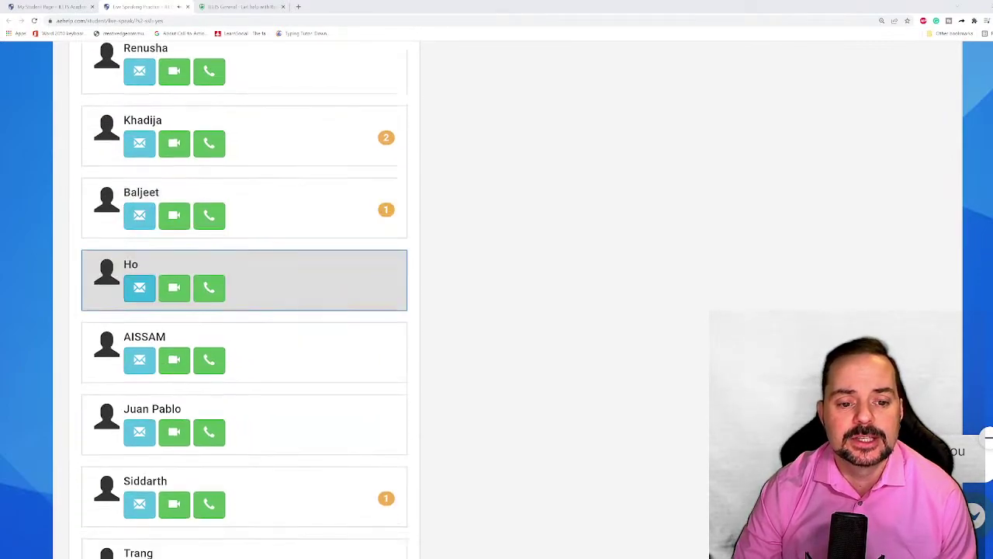
scroll(245, 275, "down", 5)
scroll(245, 276, "up", 1)
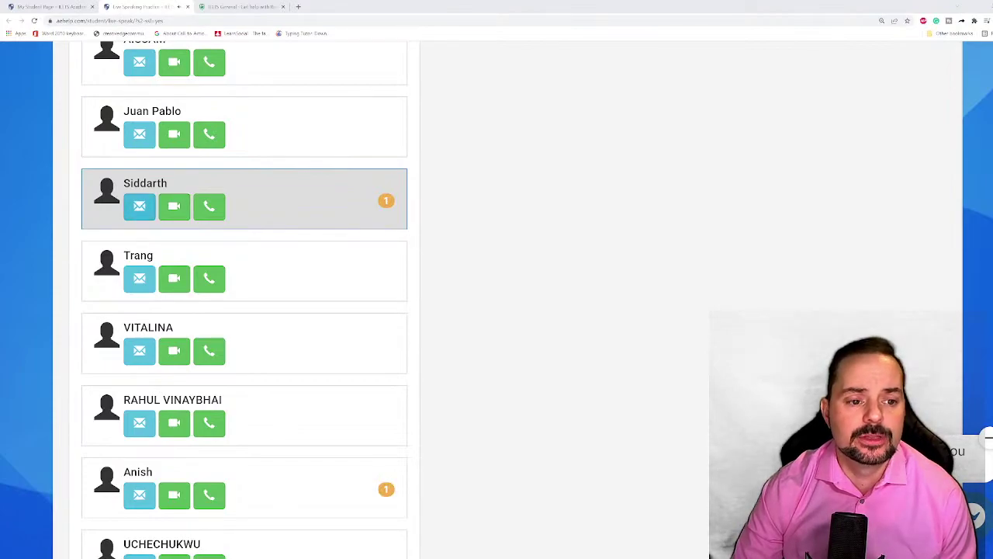
Open the chat with the highlighted user who has an unread message and send a "Hi" greeting with their first name.
left_click(342, 183)
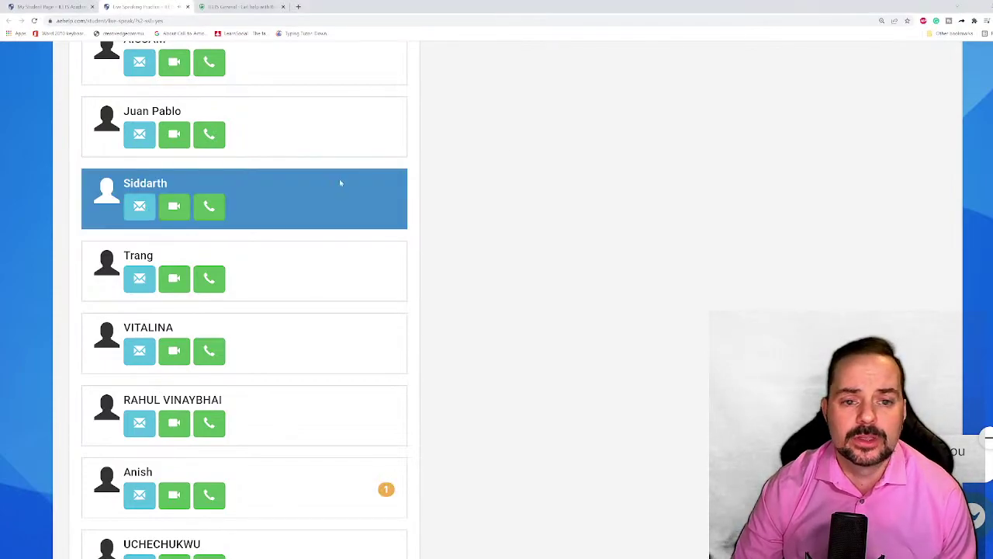
scroll(527, 132, "up", 10)
scroll(630, 118, "up", 5)
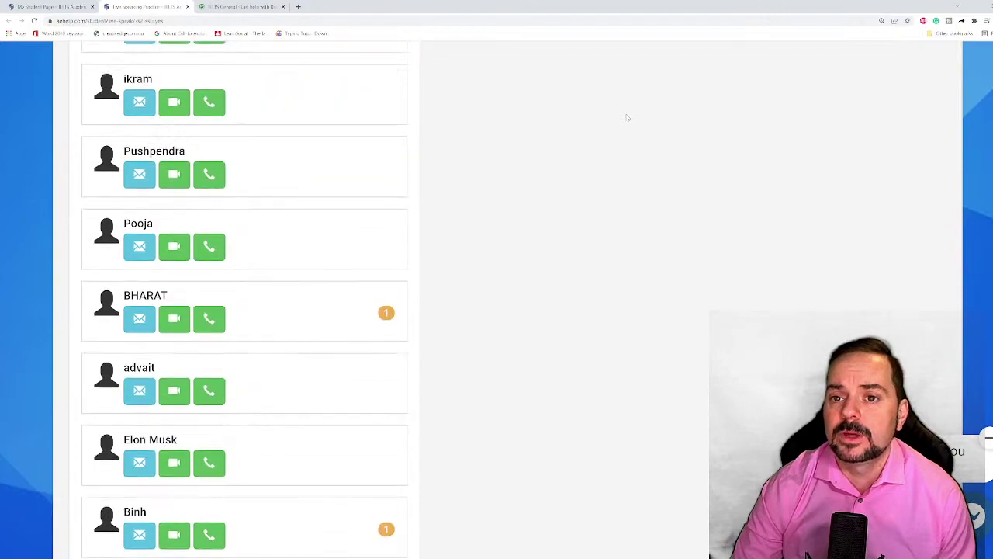
scroll(629, 116, "down", 1)
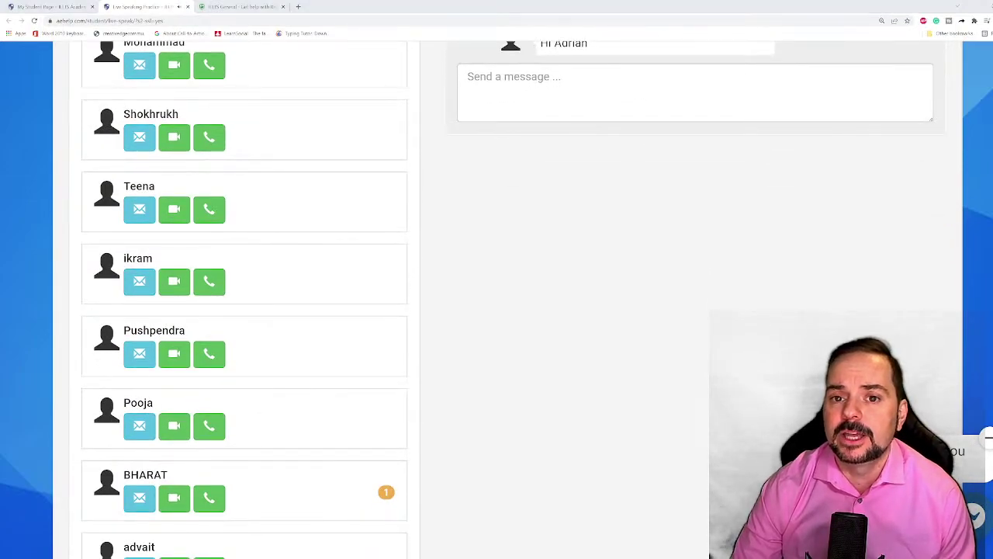
left_click(515, 98)
scroll(525, 132, "up", 3)
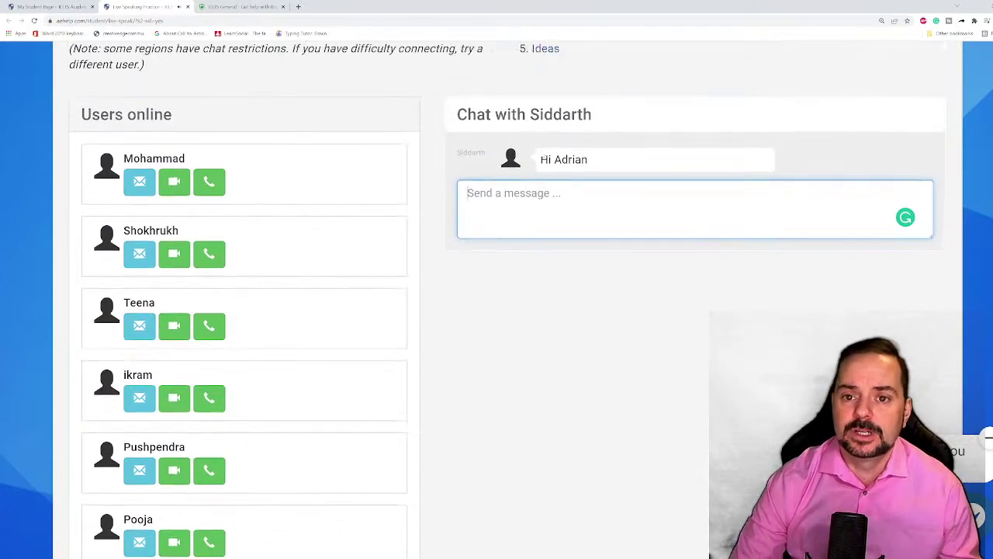
type("Hi Si")
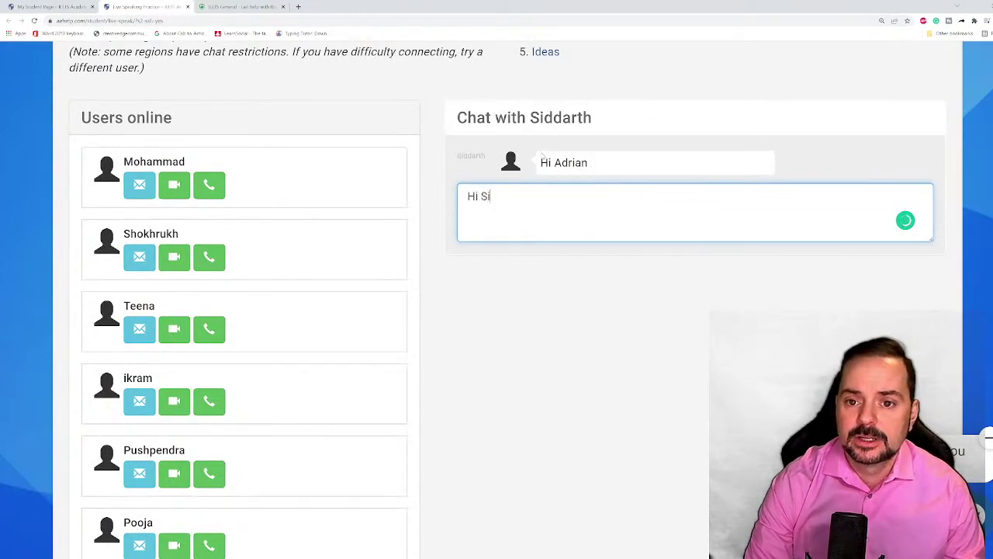
type("ddarth")
key("Return")
Send the message "Would you like to volunteer?" in the same chat.
type("Would ")
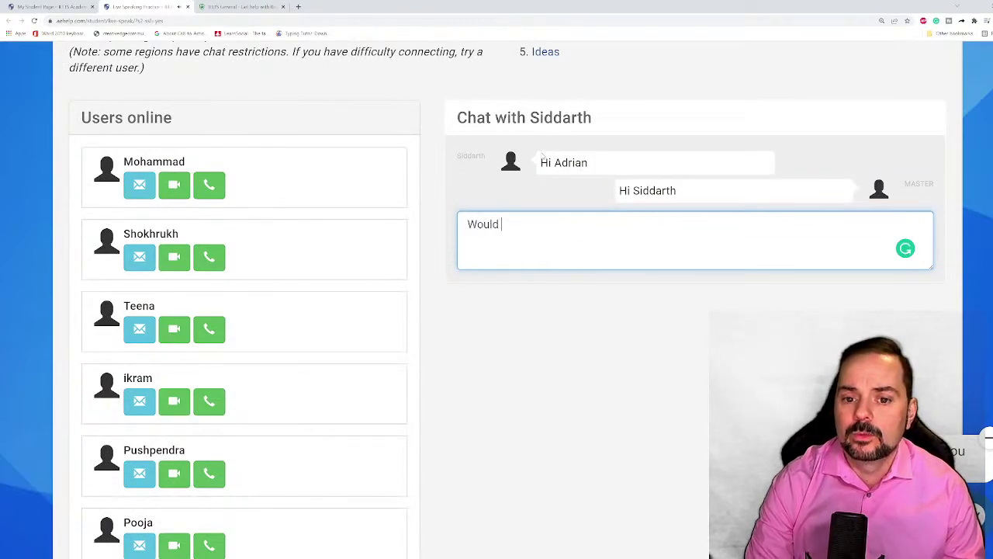
type("you like to volu")
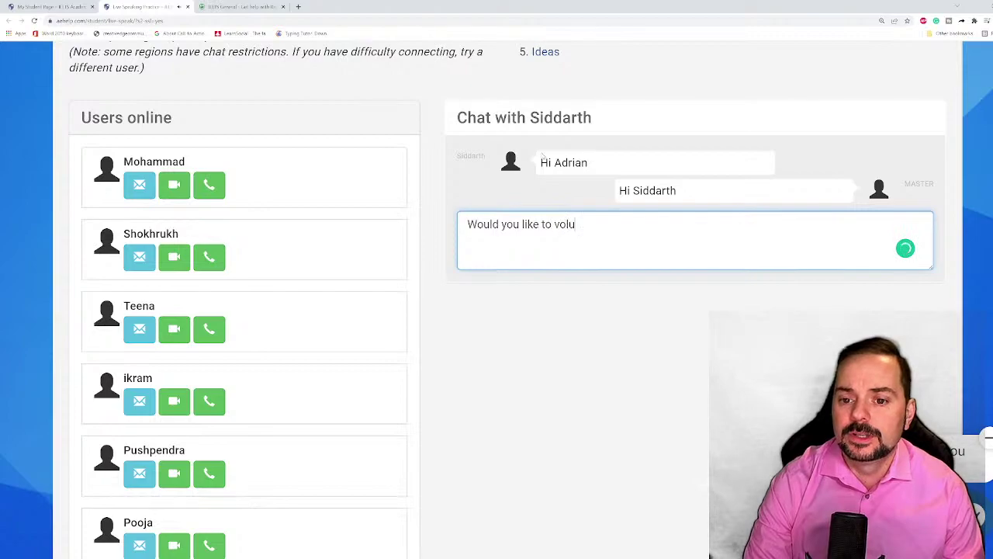
type("nteer?")
key("Return")
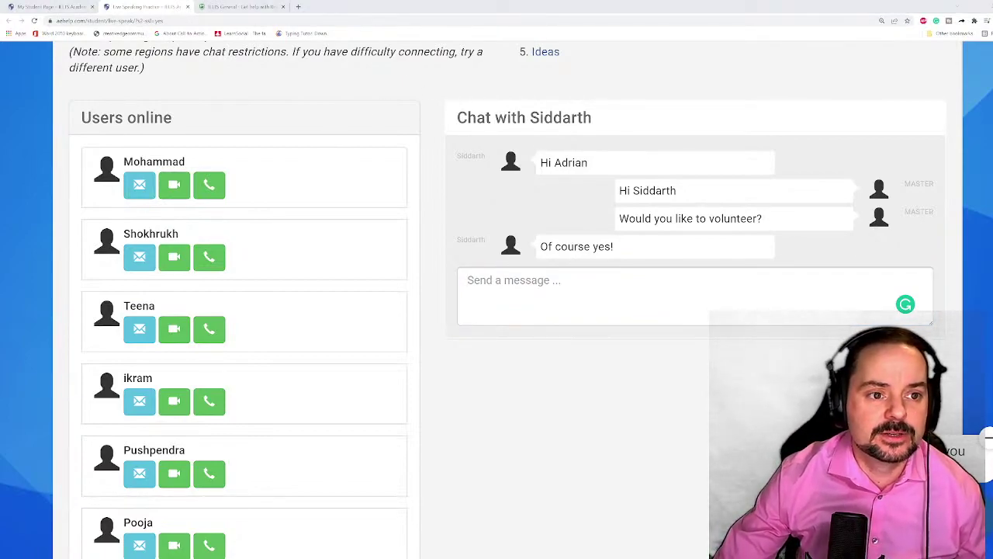
Find the volunteer in the list of online users and start an audio call with them.
scroll(244, 395, "down", 5)
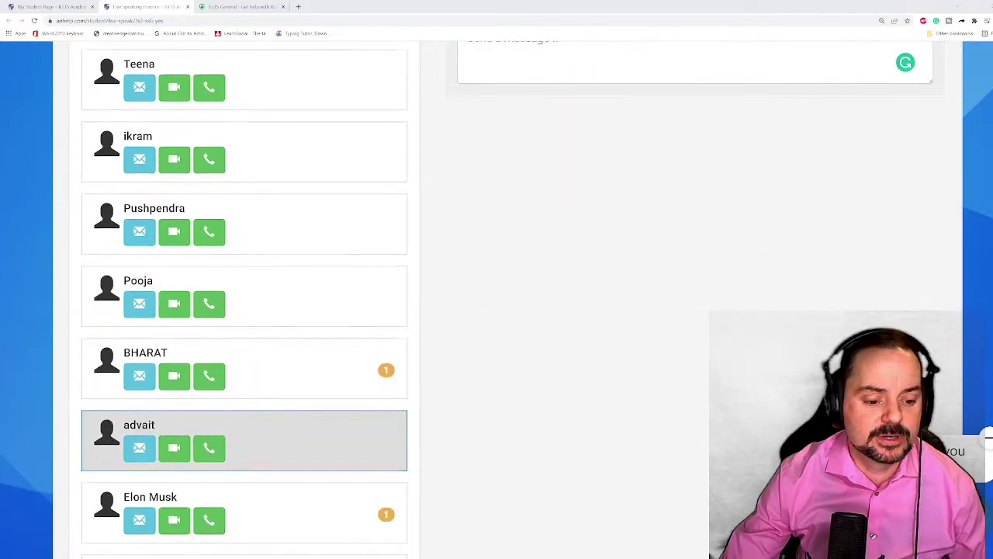
scroll(174, 482, "up", 2)
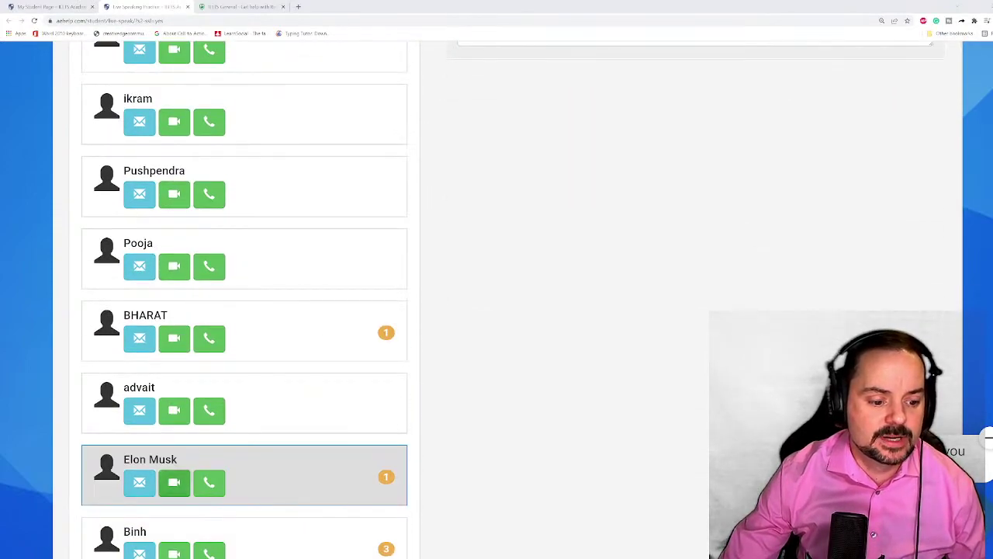
scroll(174, 482, "down", 3)
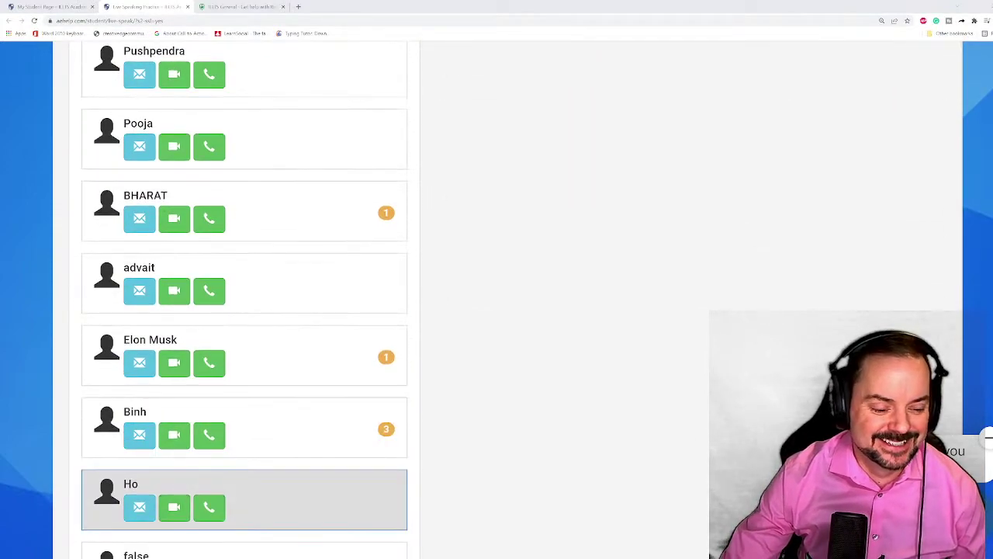
scroll(174, 483, "down", 4)
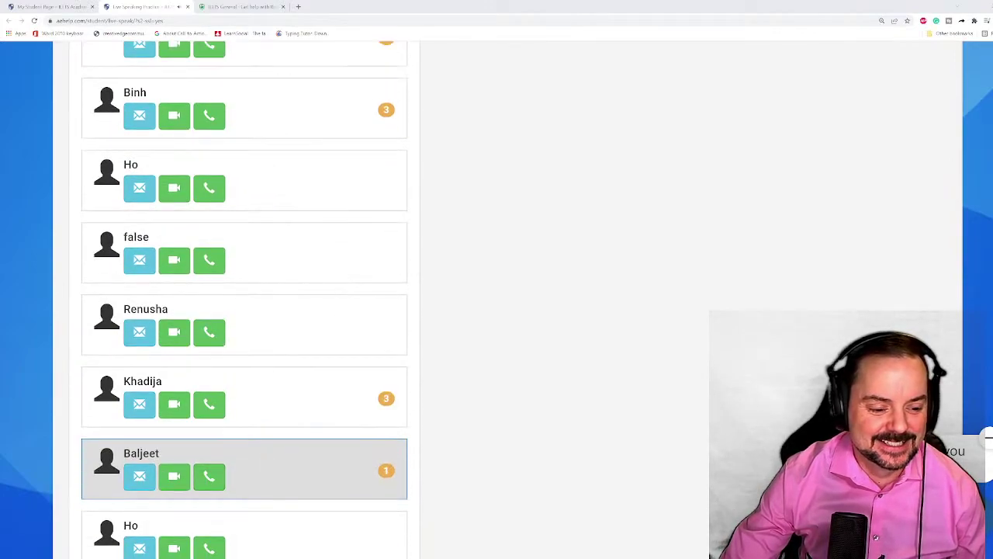
scroll(206, 427, "down", 4)
left_click(206, 483)
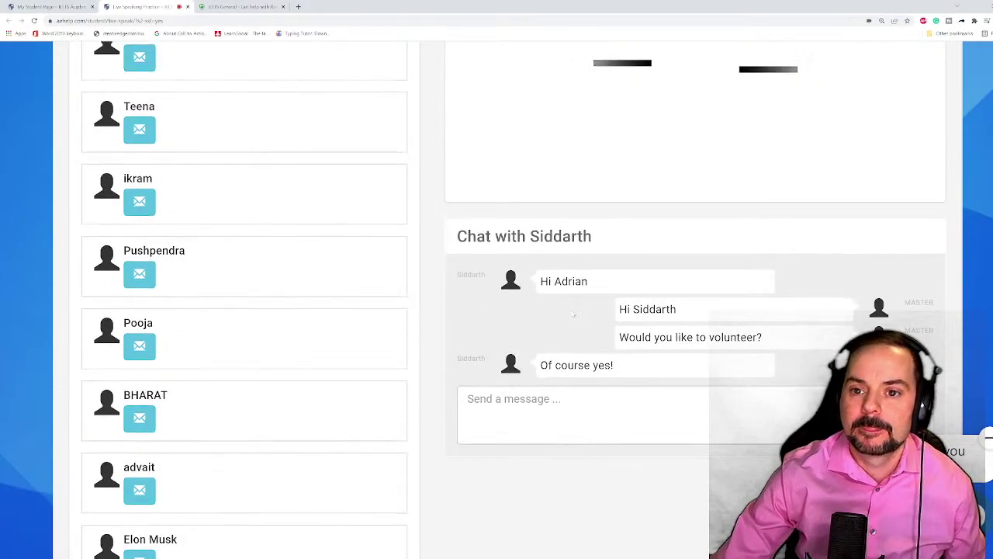
scroll(575, 312, "up", 1)
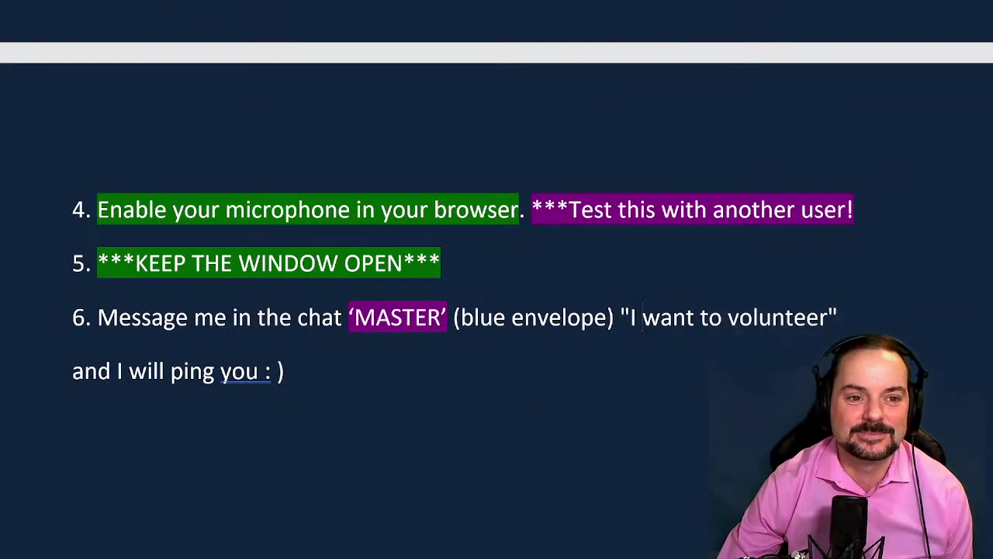
In the speaking notes document, move "Can you elaborate?" to its own paragraph with two blank paragraphs above it.
scroll(497, 310, "up", 15)
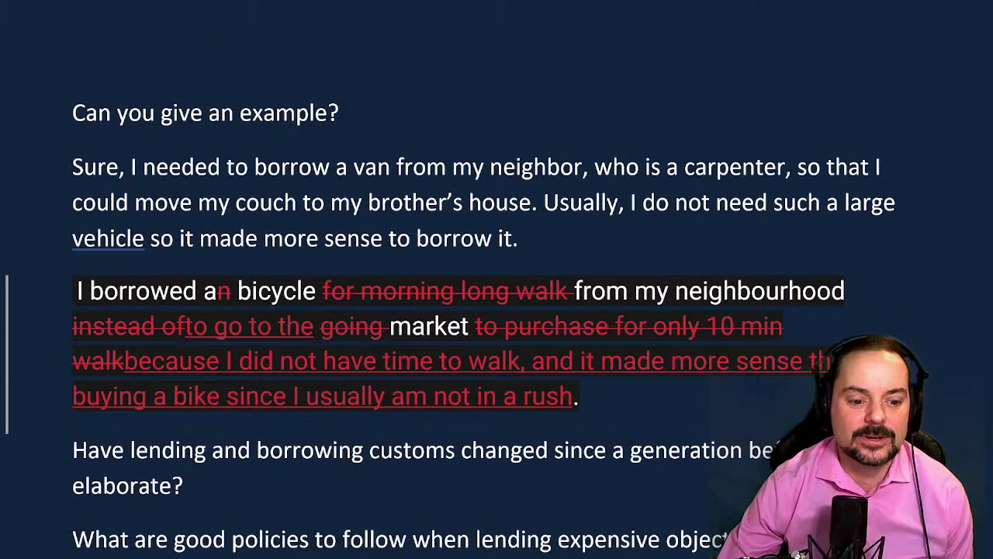
scroll(496, 310, "up", 10)
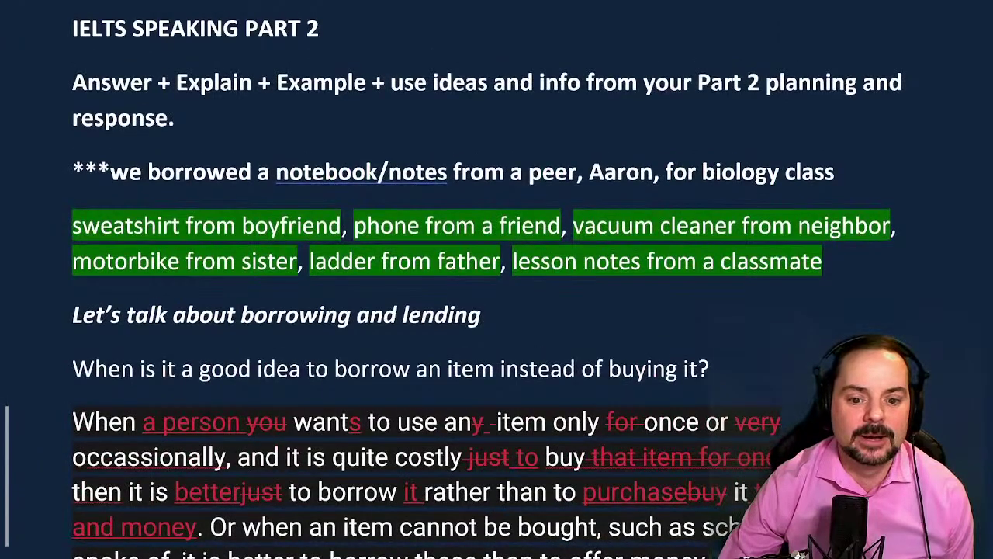
scroll(496, 310, "down", 15)
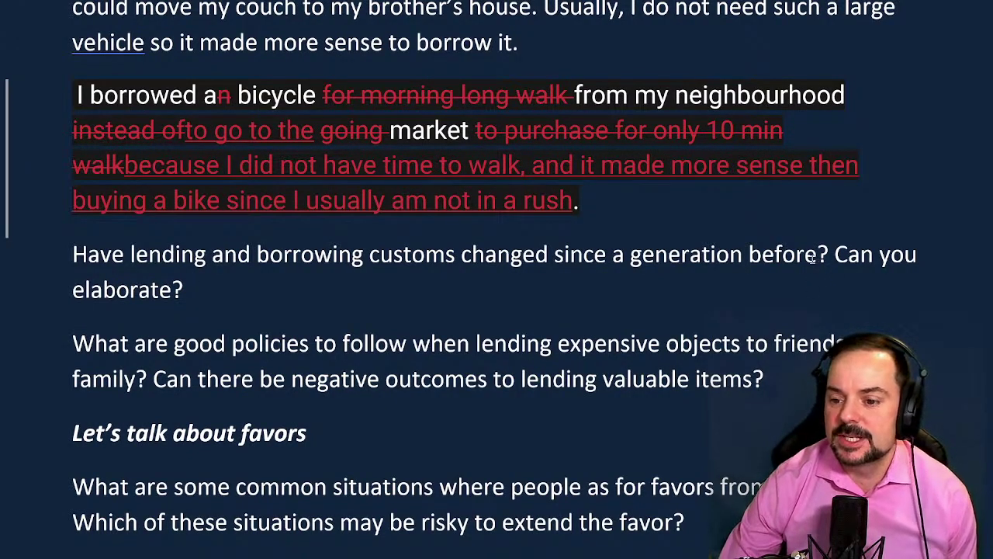
left_click(836, 256)
key("Return")
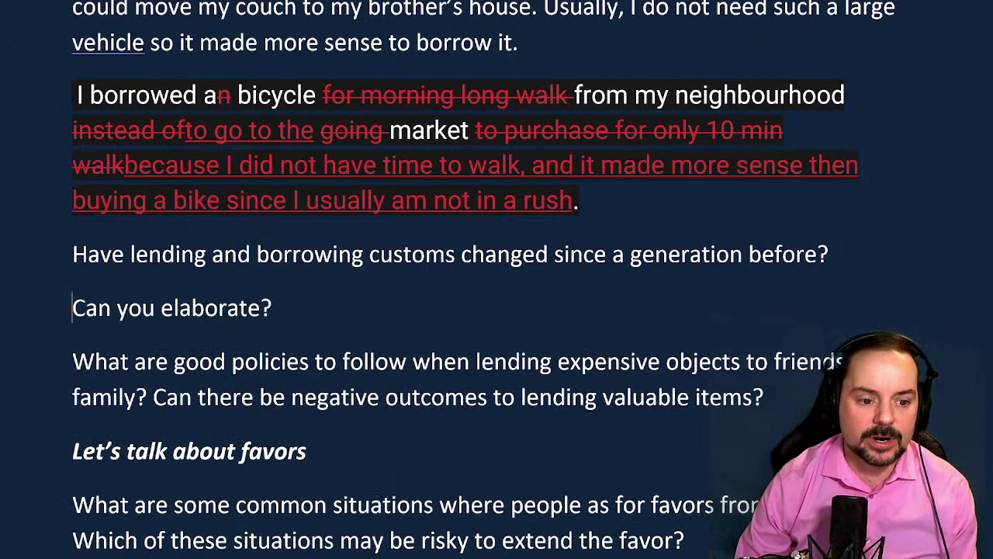
key("Return")
key("Return")
Below the question on lending and borrowing customs, write "Uh, I think that yes it has changed in the recent years so, people nowadays".
left_click(72, 312)
key("Up")
key("Down")
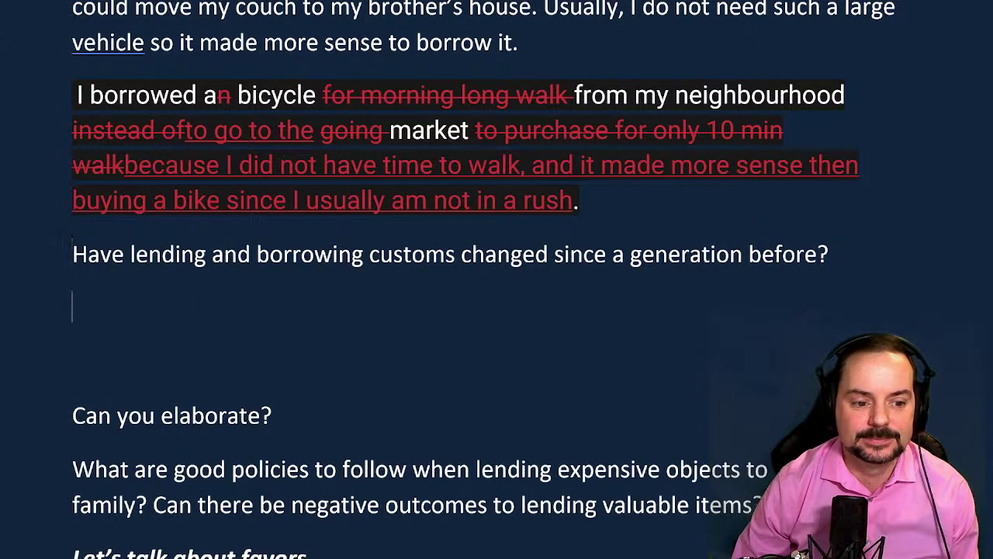
type("Uh, ")
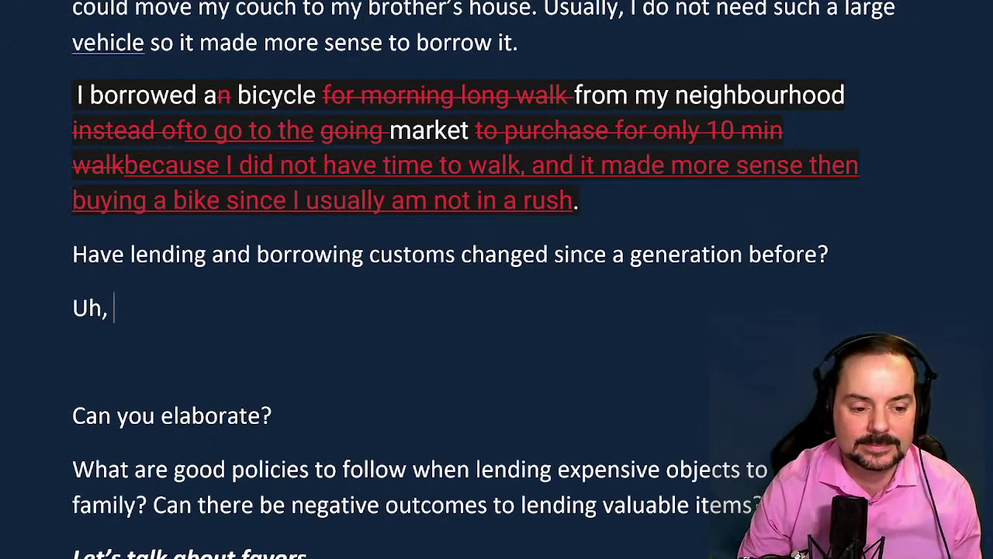
type("I think")
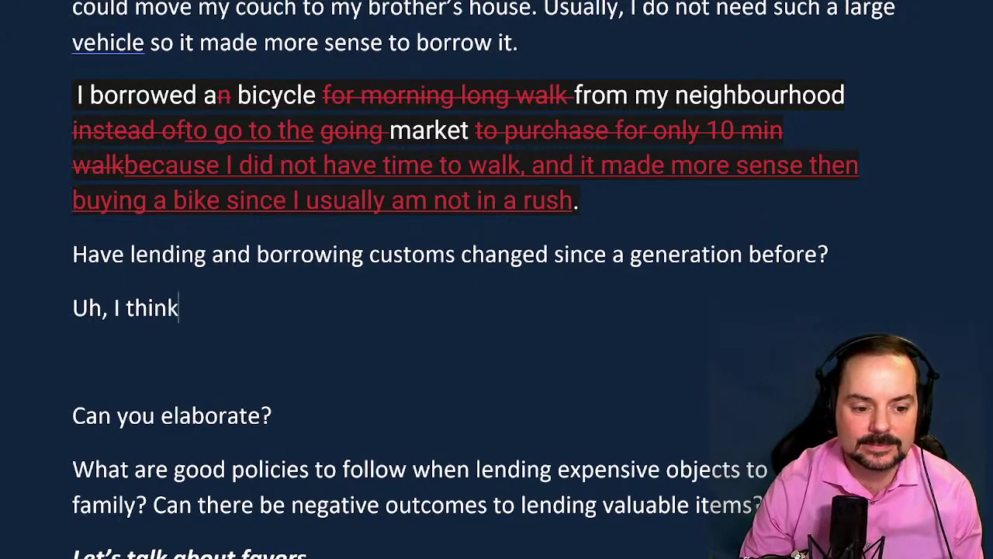
type(" that yes it h")
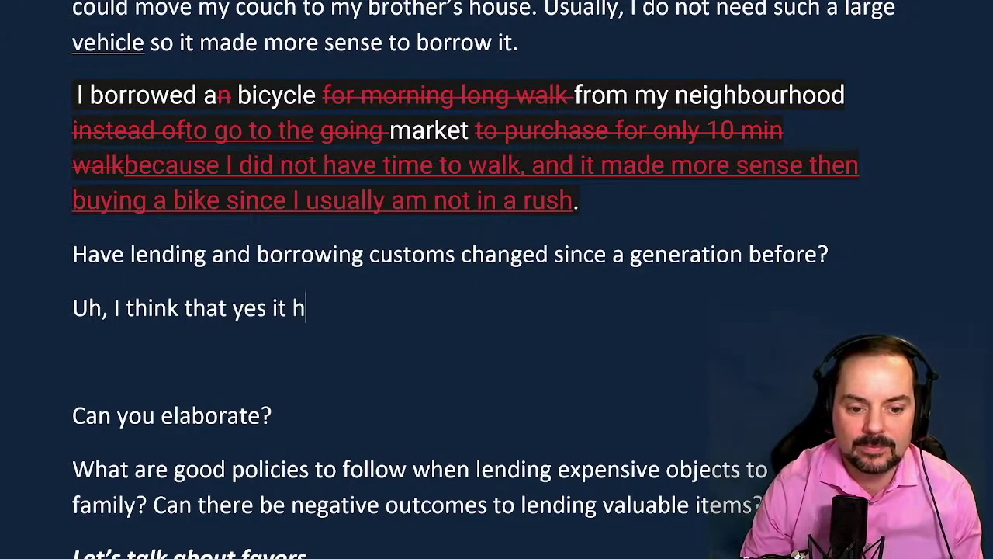
type("as changed in")
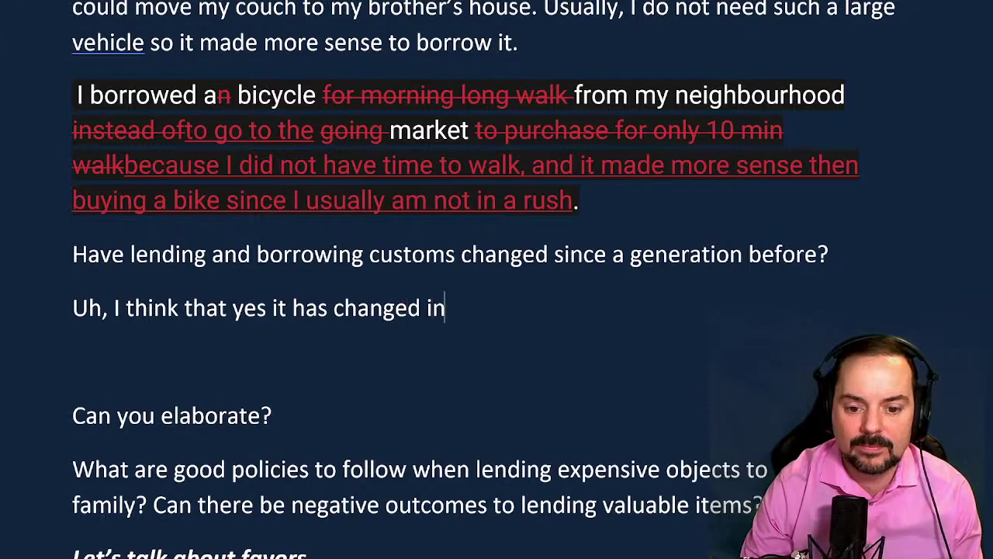
type(" the recent year")
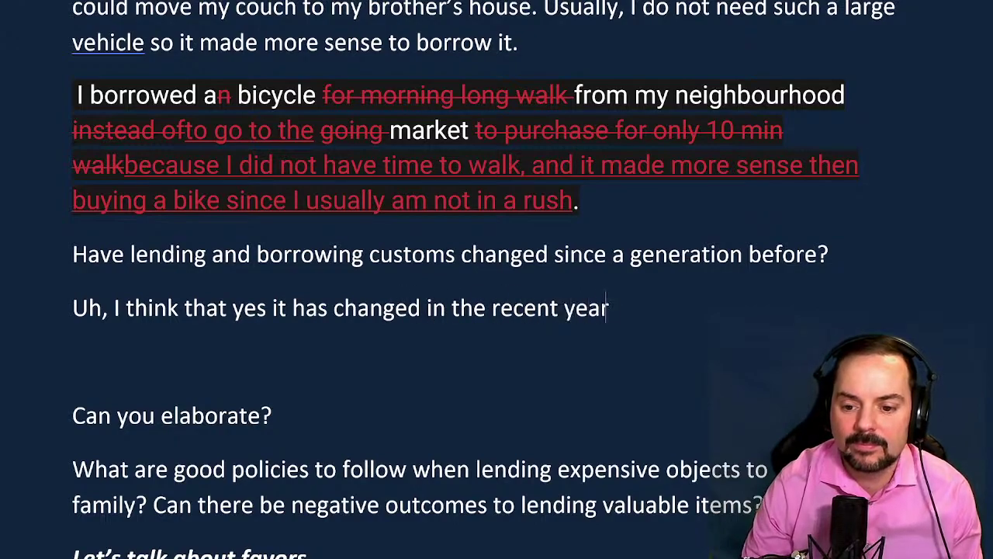
type("s so, peo")
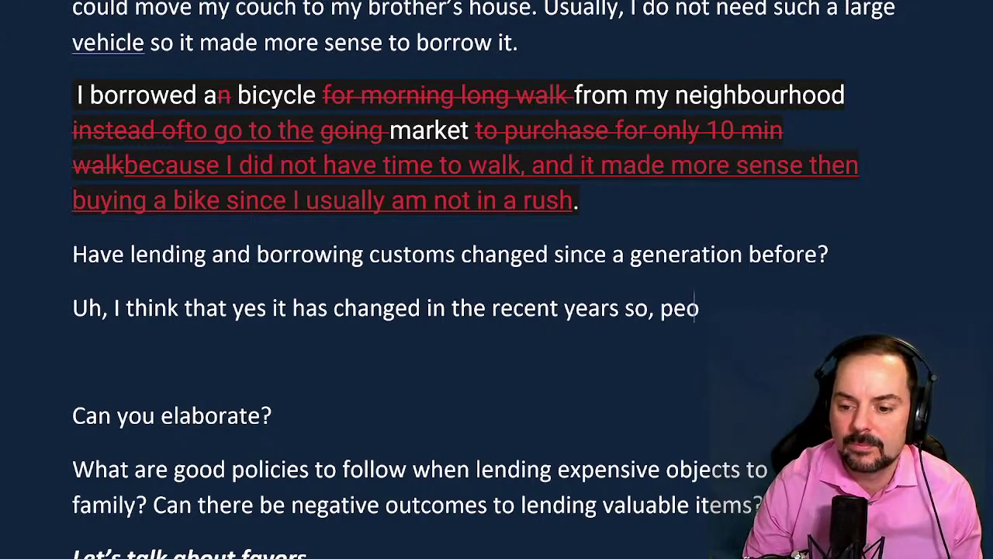
type("ple nowadays")
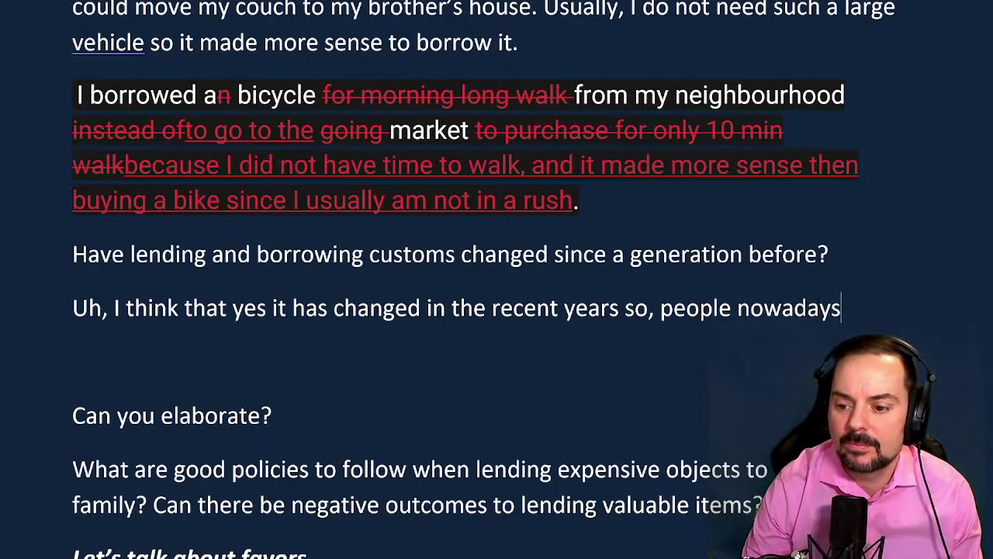
Continue the transcribed answer after "people nowadays" with "borrow a lot of valuabe items form others because".
type(" borrow a lot of valuabe ites")
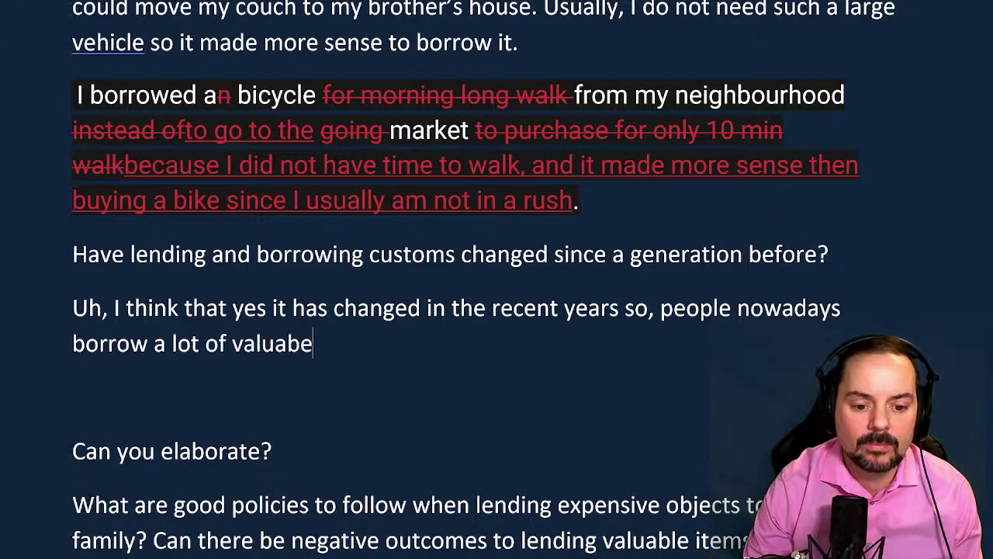
key("BackSpace")
key("BackSpace")
key("BackSpace")
type("ems form others bcau")
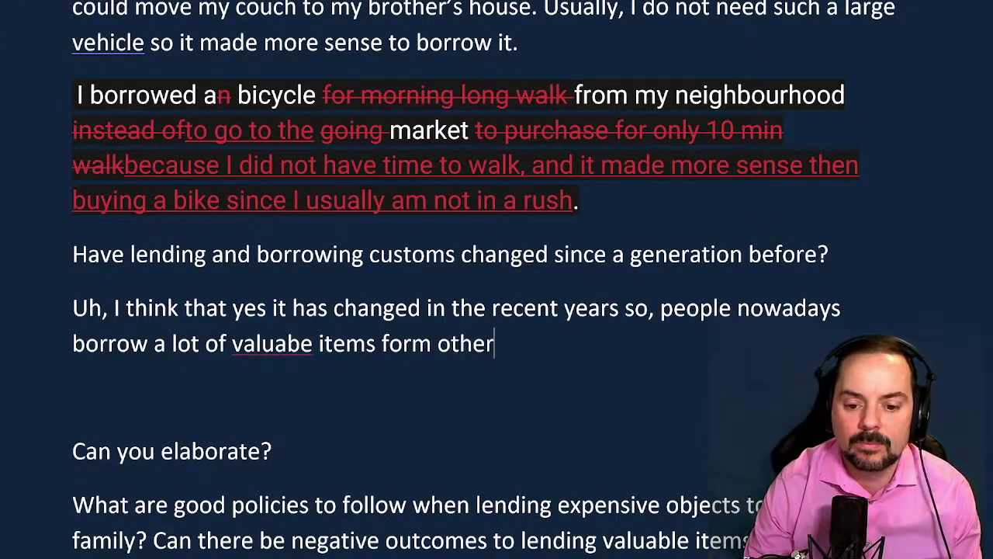
key("BackSpace")
key("BackSpace")
key("BackSpace")
type("ecause ")
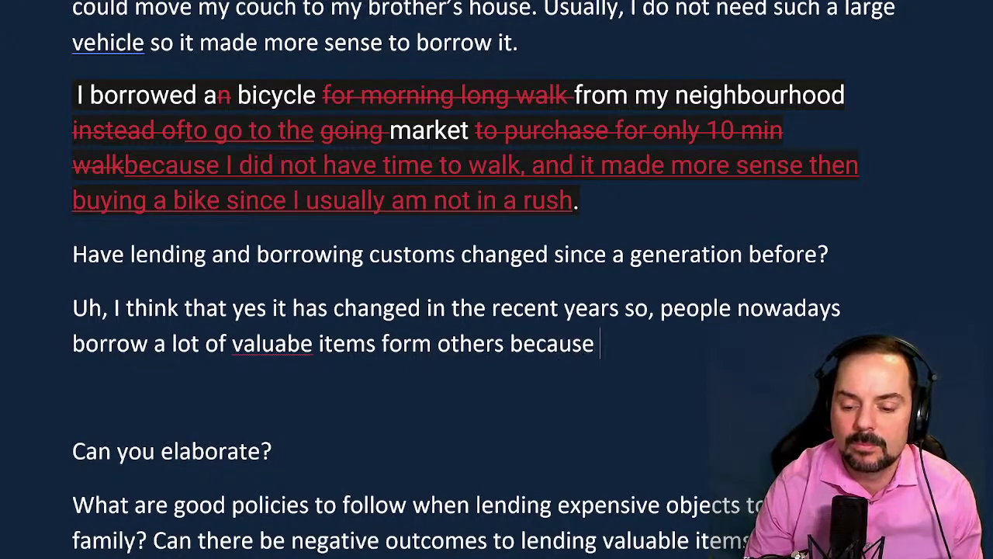
Complete the transcribed answer with "they want to use it occasionally and they don't want to borrow regularly so…".
type("they want to")
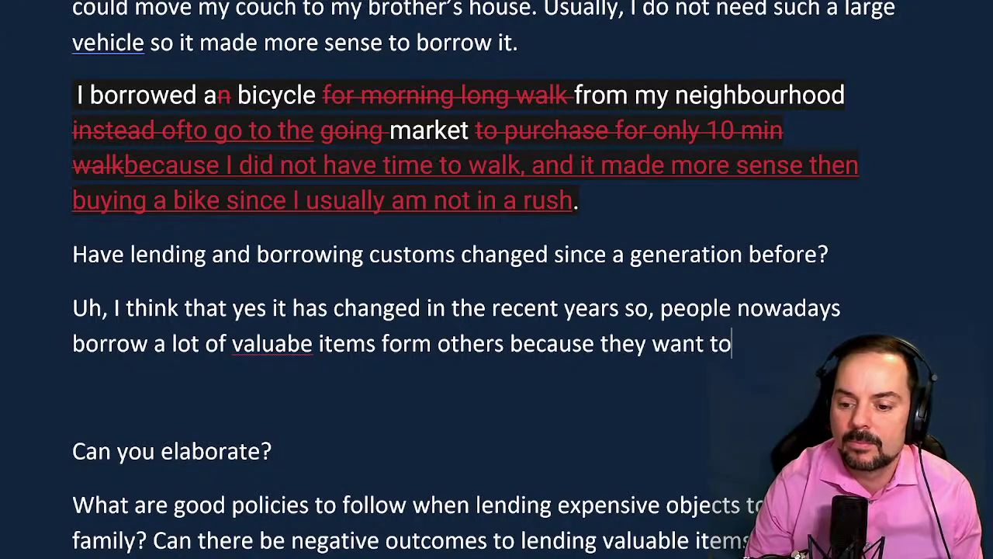
type(" use it ocasionally and they ")
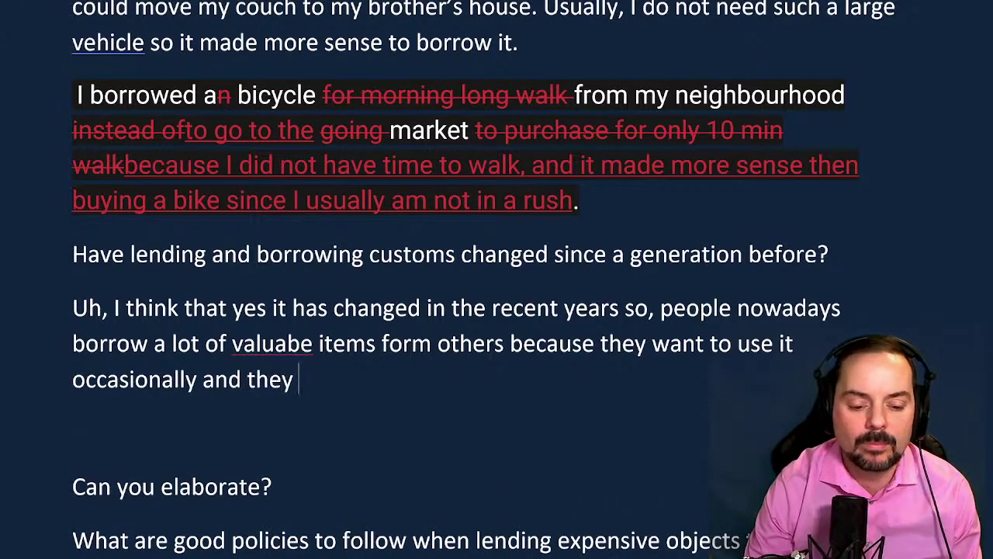
type("don't want to b")
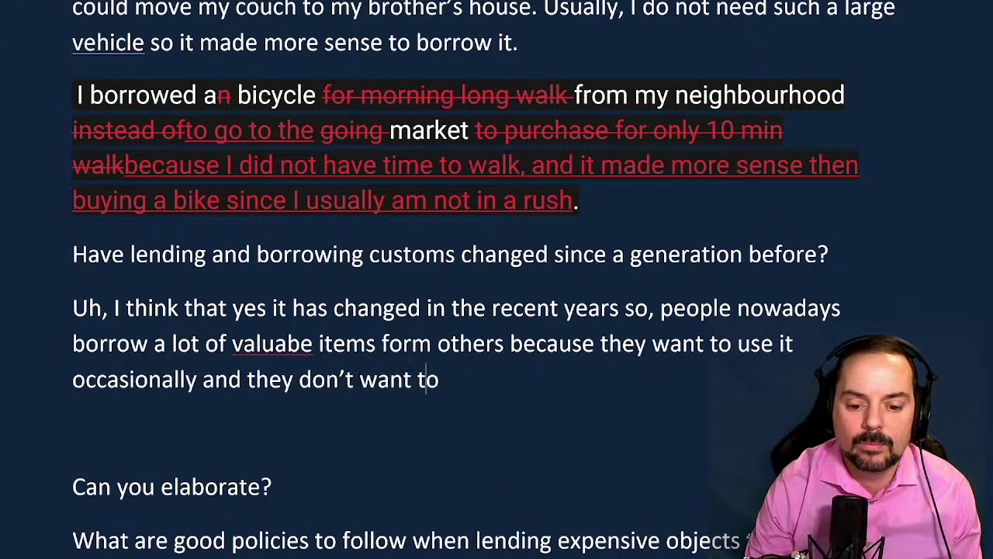
type("orrow ")
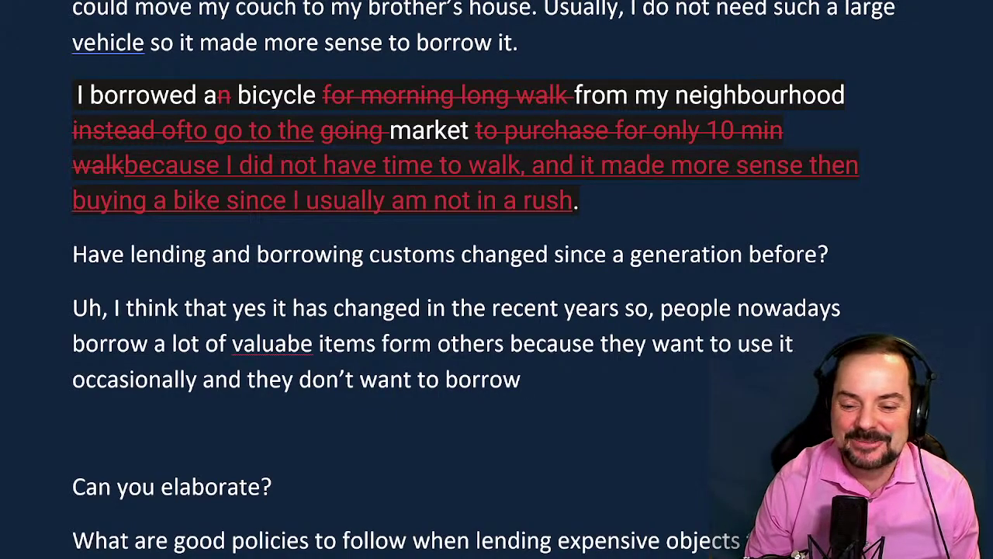
type("regul")
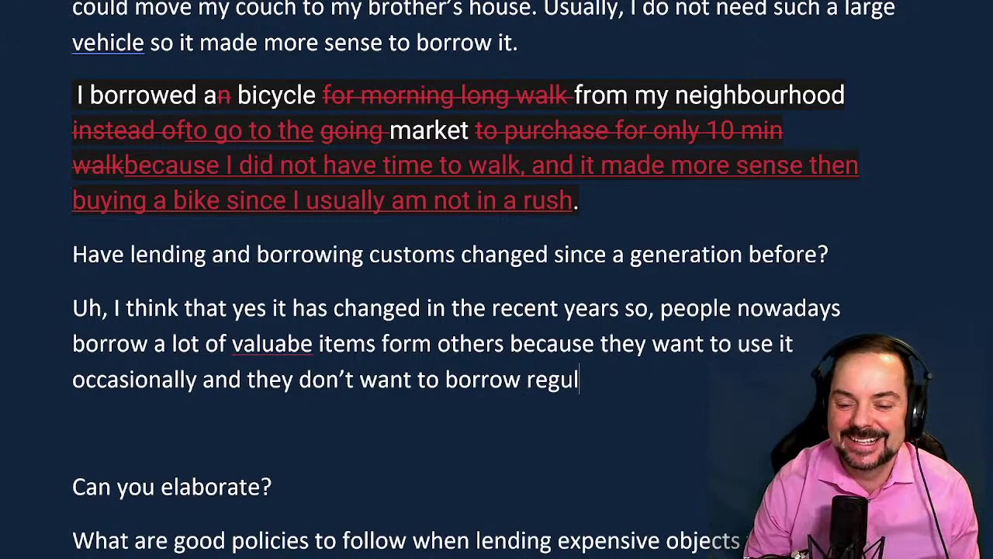
type("raly so")
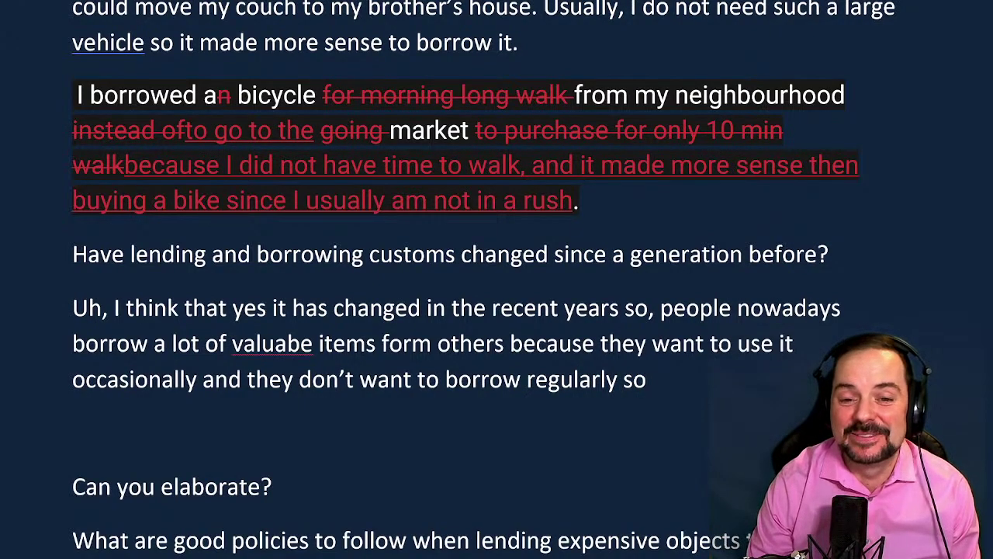
type(",,,")
key("BackSpace")
key("BackSpace")
key("BackSpace")
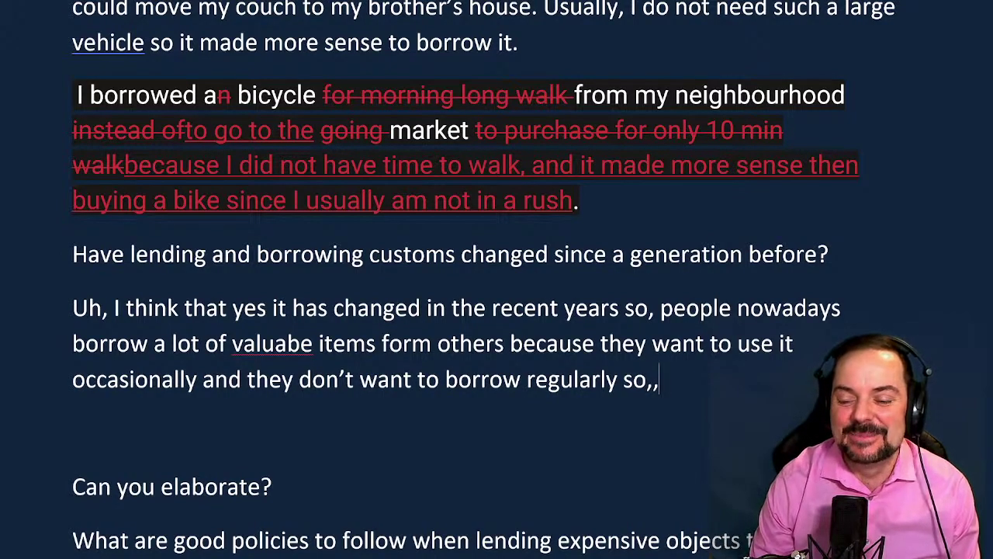
type("...")
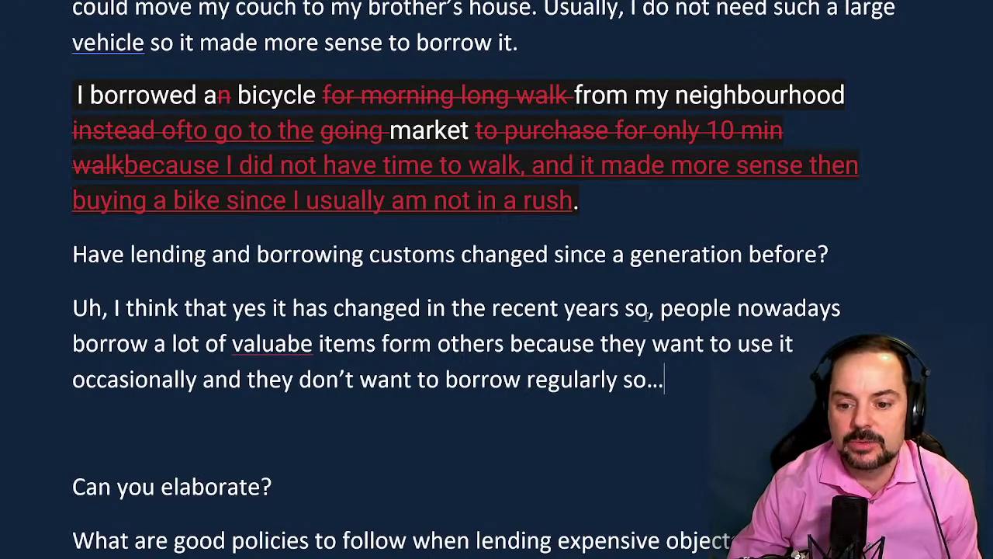
Add a period after "recent years" and insert "I just need a moment to think of how this custom has changed" before "so, people".
left_click(621, 309)
type(".")
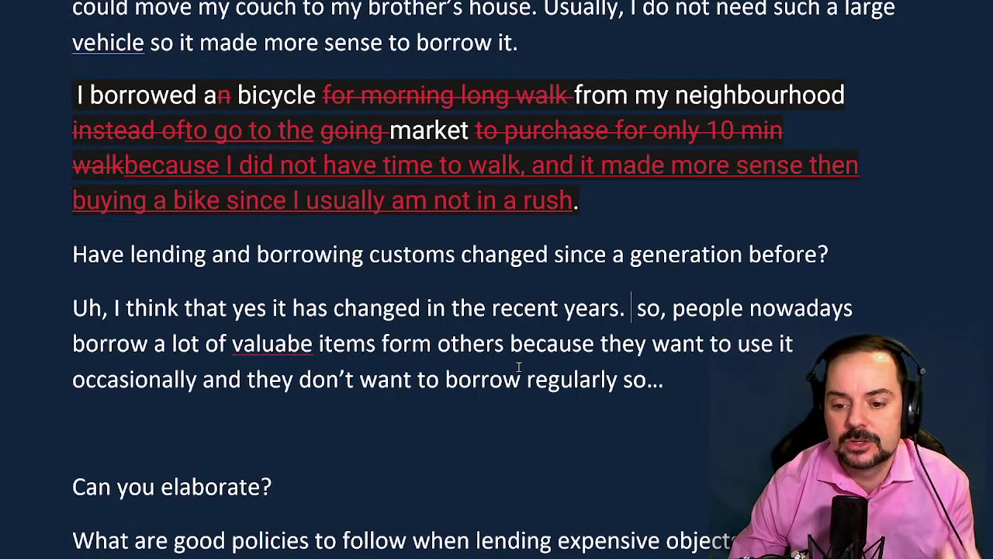
type("I just ne ")
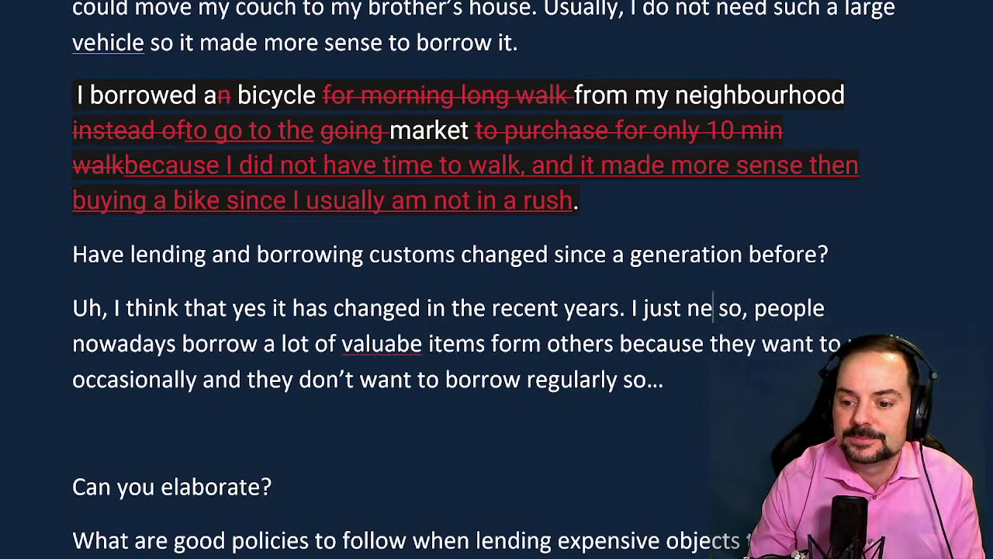
type("ed a moment to")
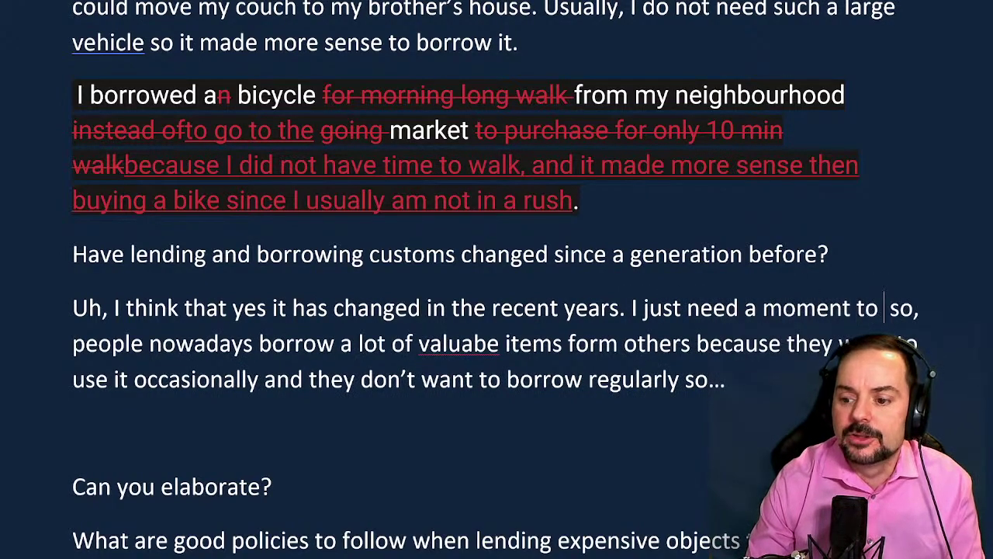
type(" think of")
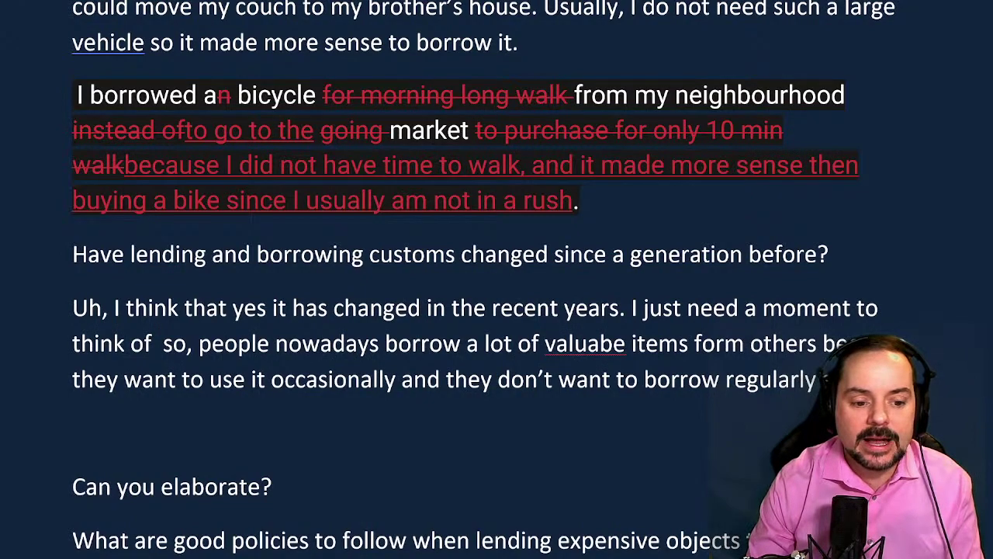
type(" how this custom has ")
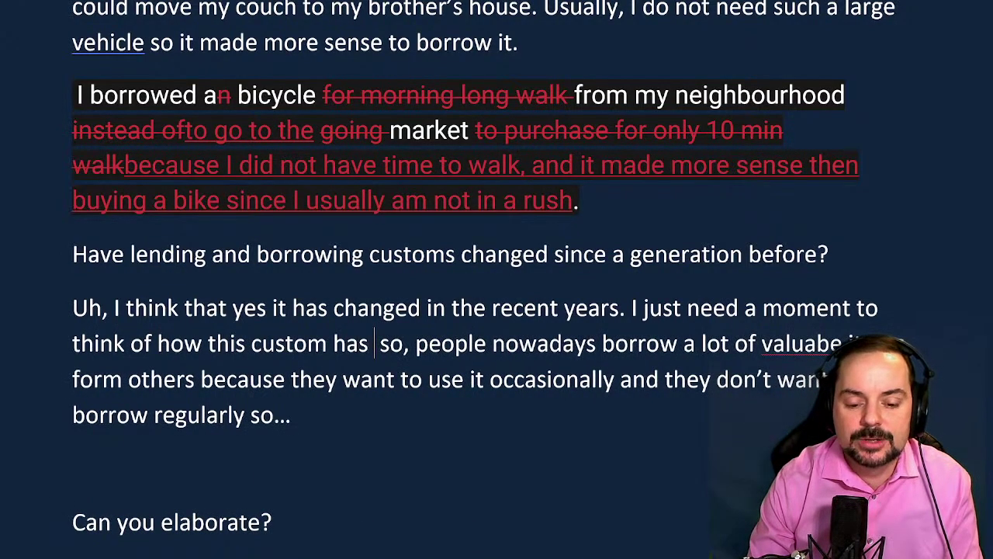
type("changed")
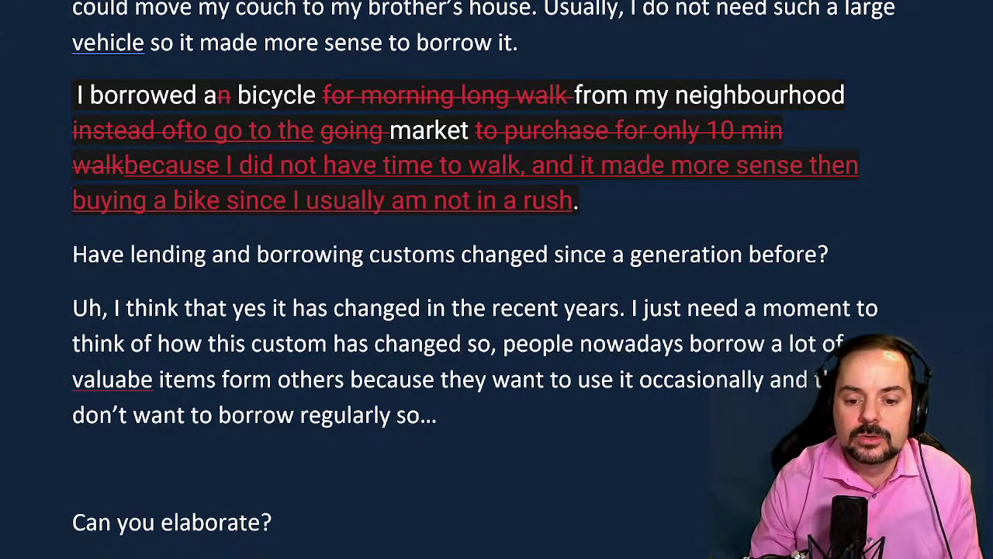
After "how this custom has changed", insert a parenthetical note beginning "(visualize the situation,".
type(" (")
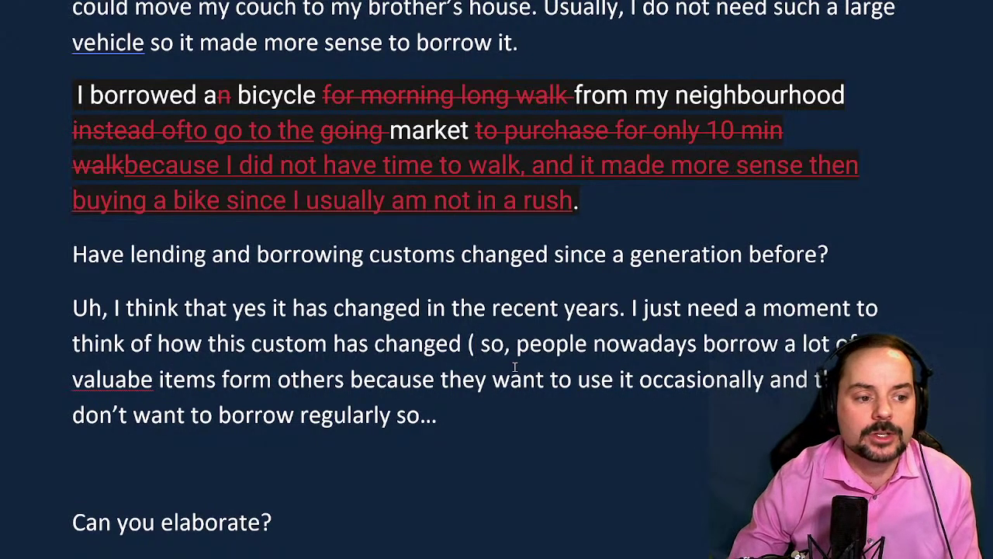
scroll(513, 341, "down", 5)
type("vis")
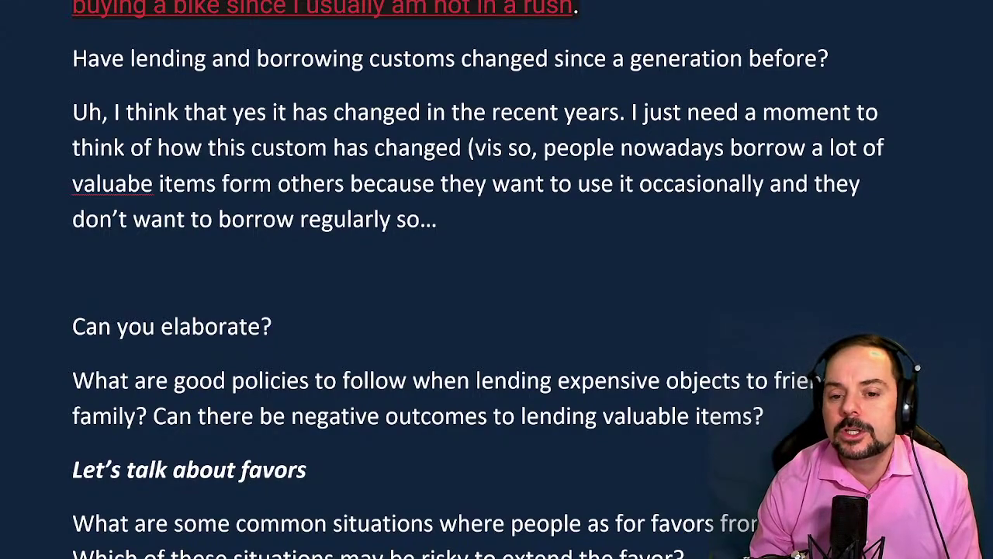
type("ualize ")
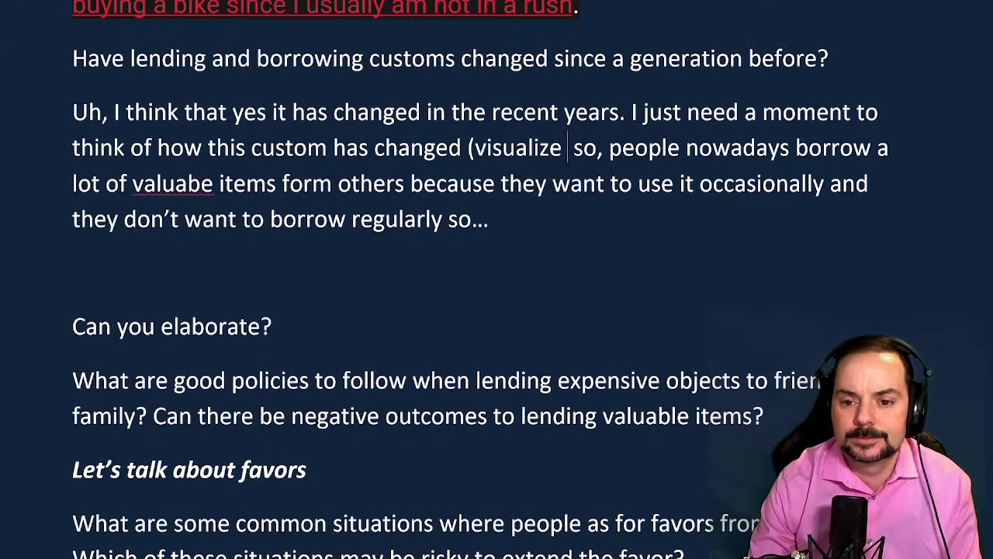
type("the situation ")
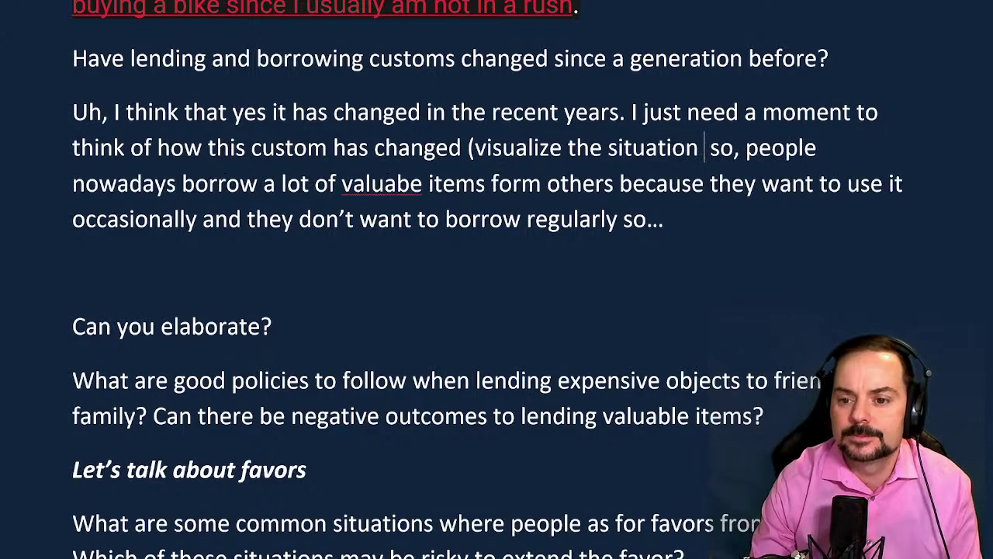
type(", ex.")
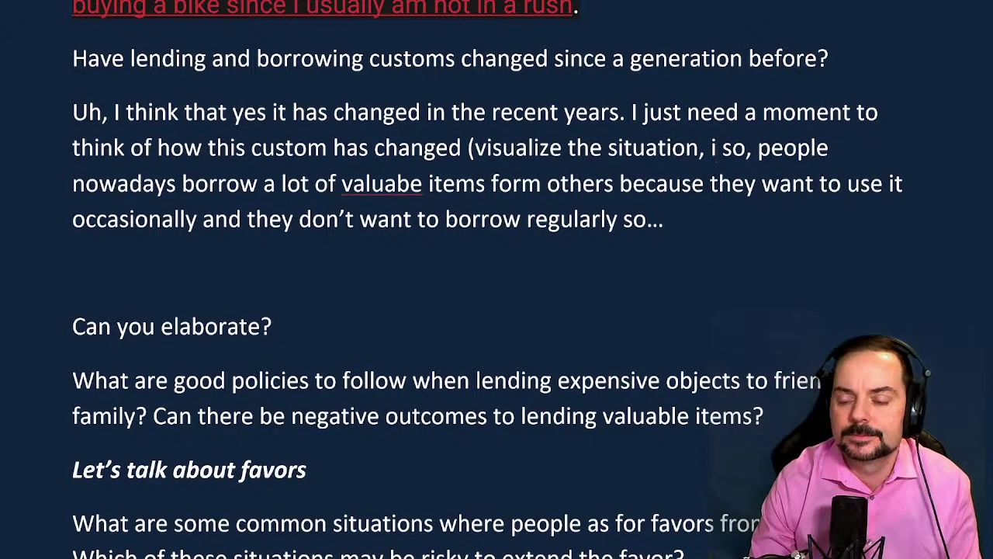